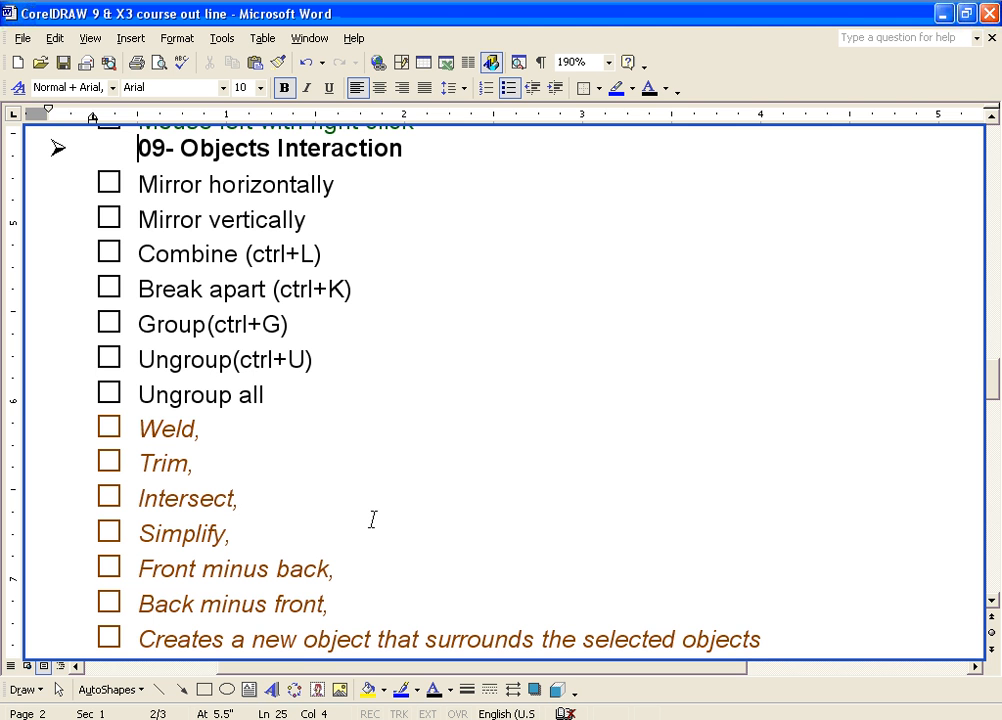
# Switch to CorelDRAW and compare the property options for the circle alone with those for both shapes selected together
pyautogui.hotkey('alt', 'Tab')
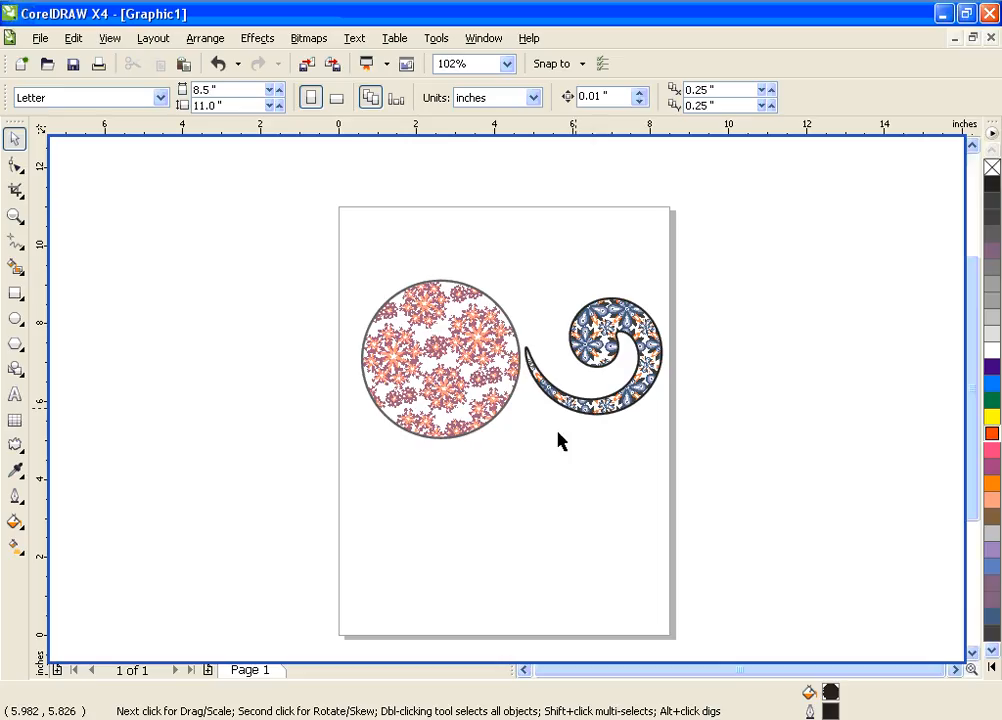
pyautogui.click(445, 358)
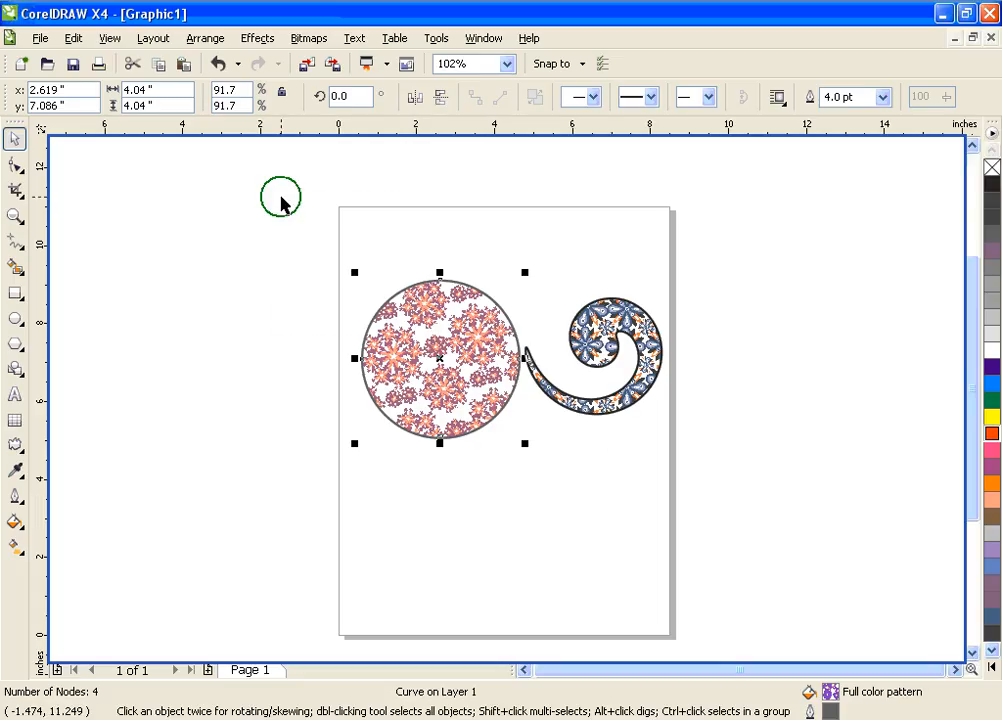
pyautogui.moveTo(281, 197); pyautogui.dragTo(741, 507)
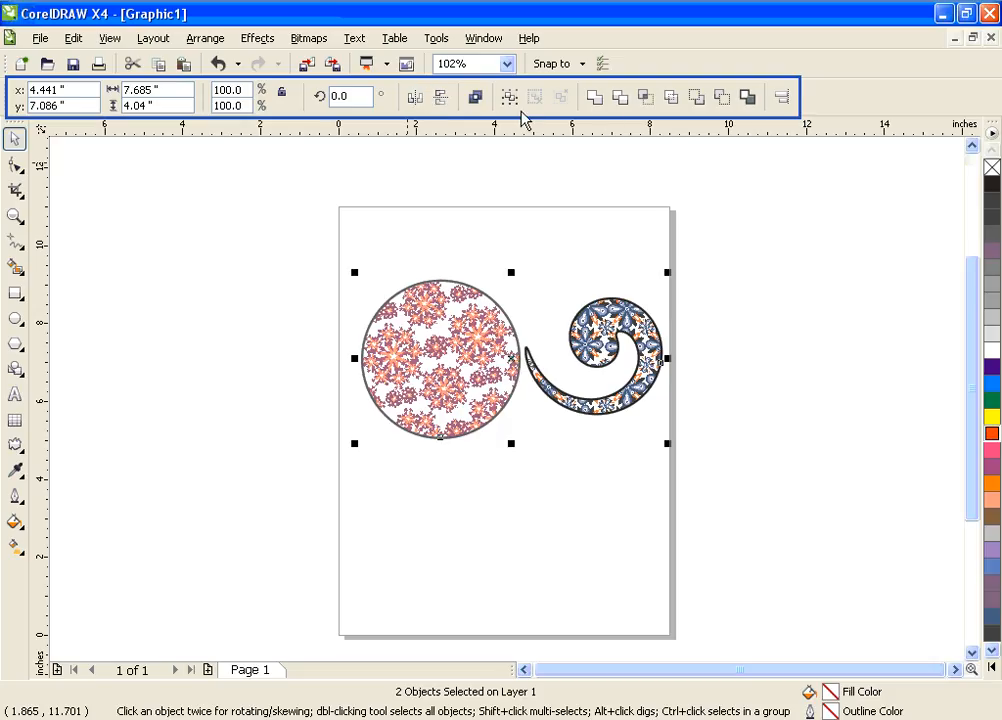
pyautogui.click(385, 214)
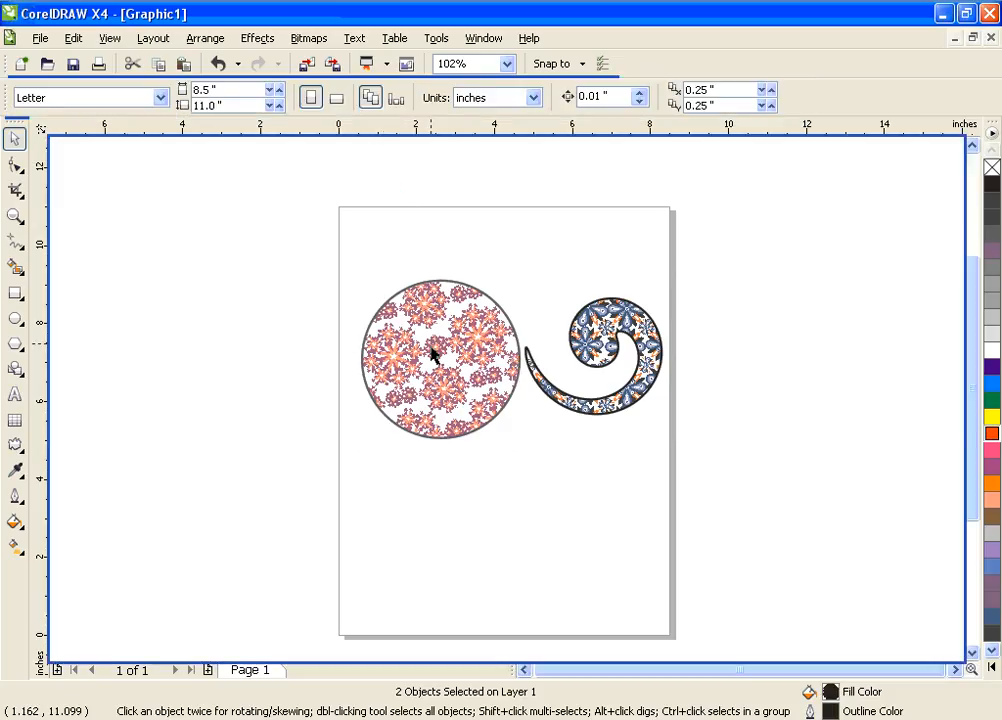
pyautogui.click(433, 350)
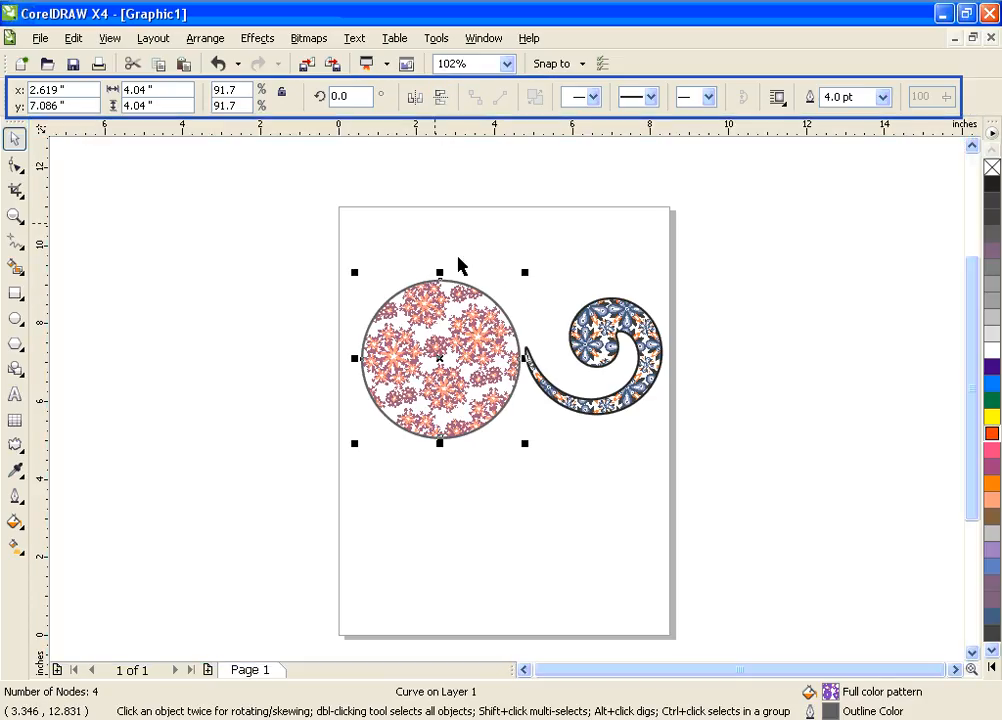
pyautogui.moveTo(277, 225); pyautogui.dragTo(749, 510)
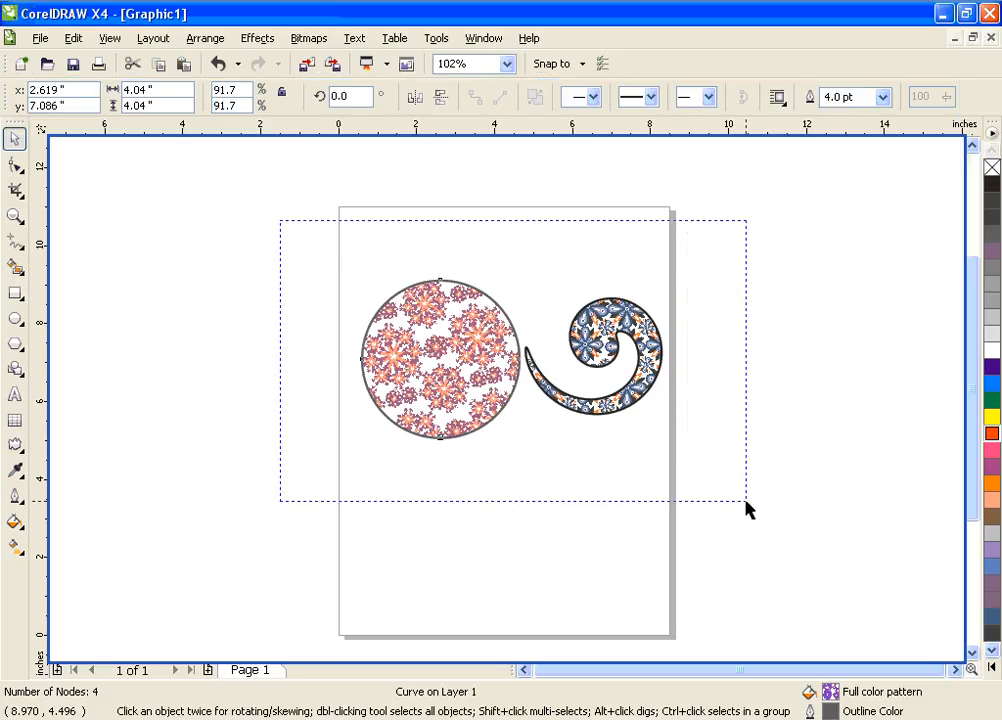
pyautogui.click(722, 226)
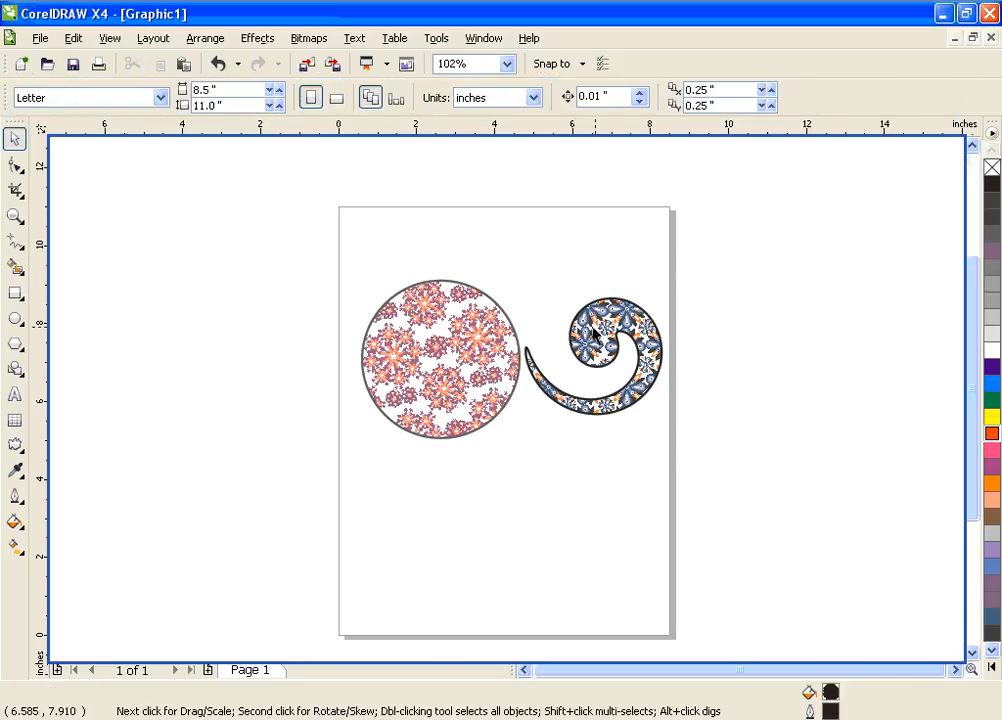
pyautogui.click(455, 322)
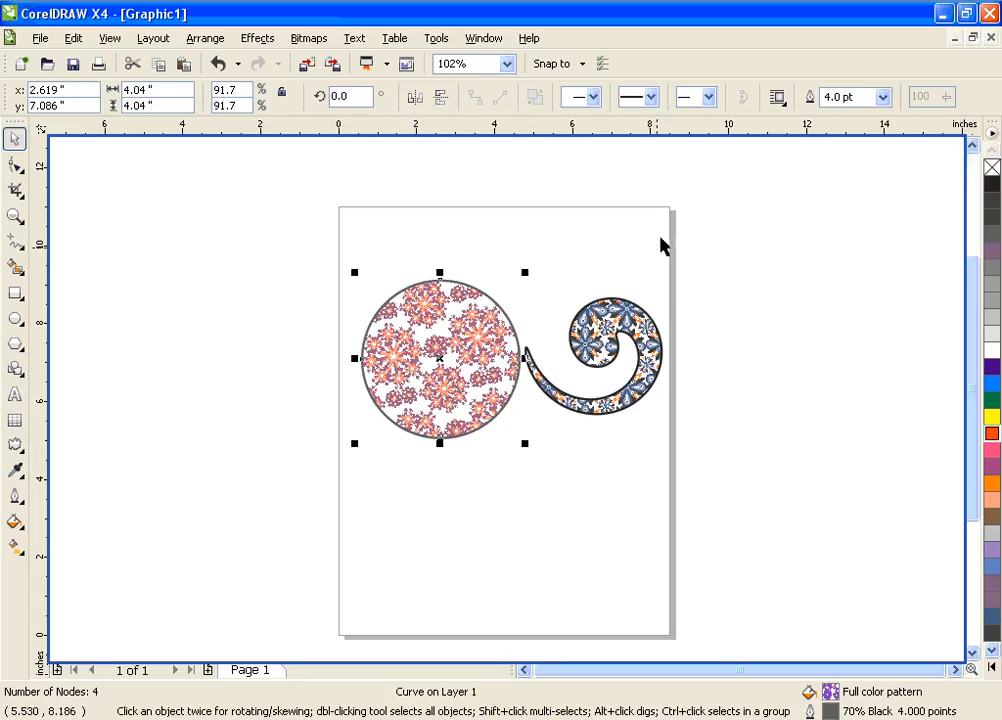
# Mirror the blue-patterned spiral horizontally, and undo the mirroring
pyautogui.click(600, 375)
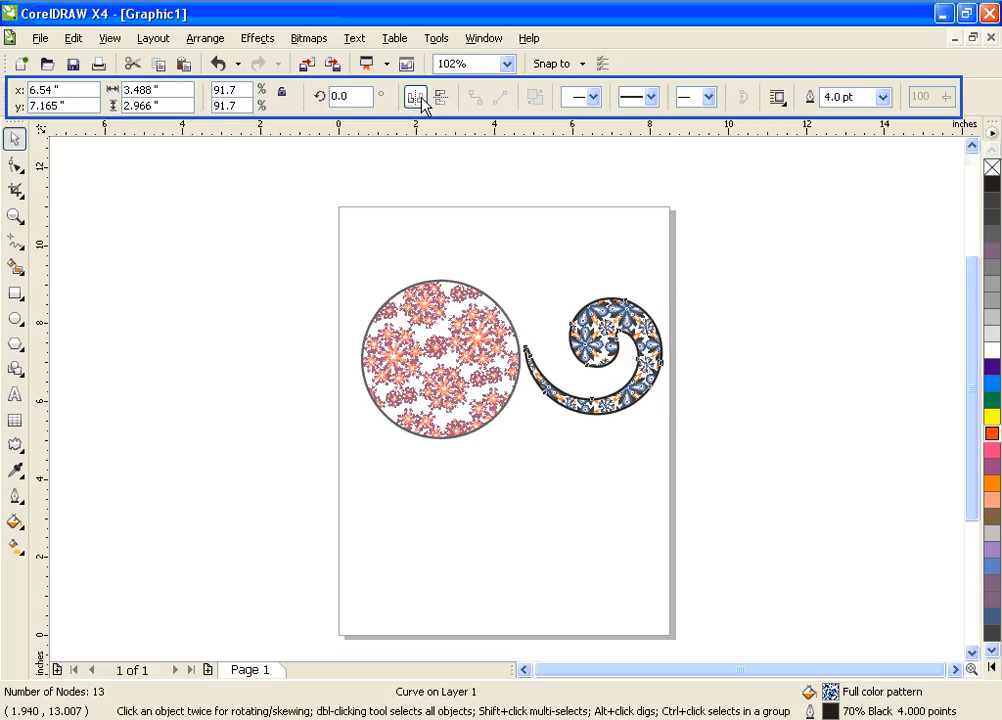
pyautogui.click(418, 100)
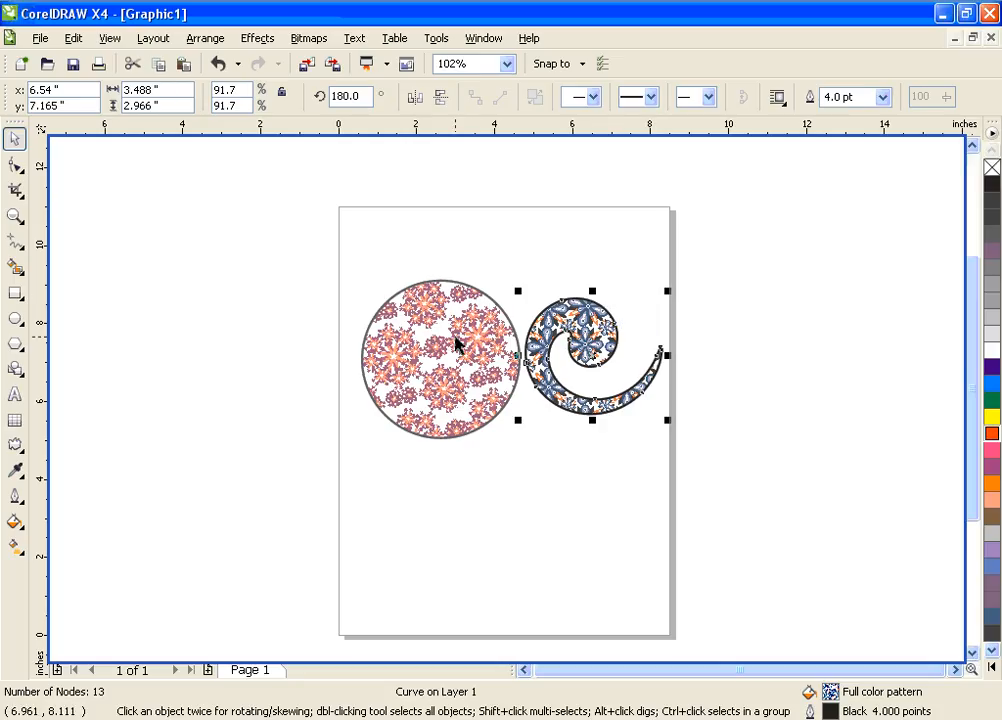
pyautogui.hotkey('ctrl', 'z')
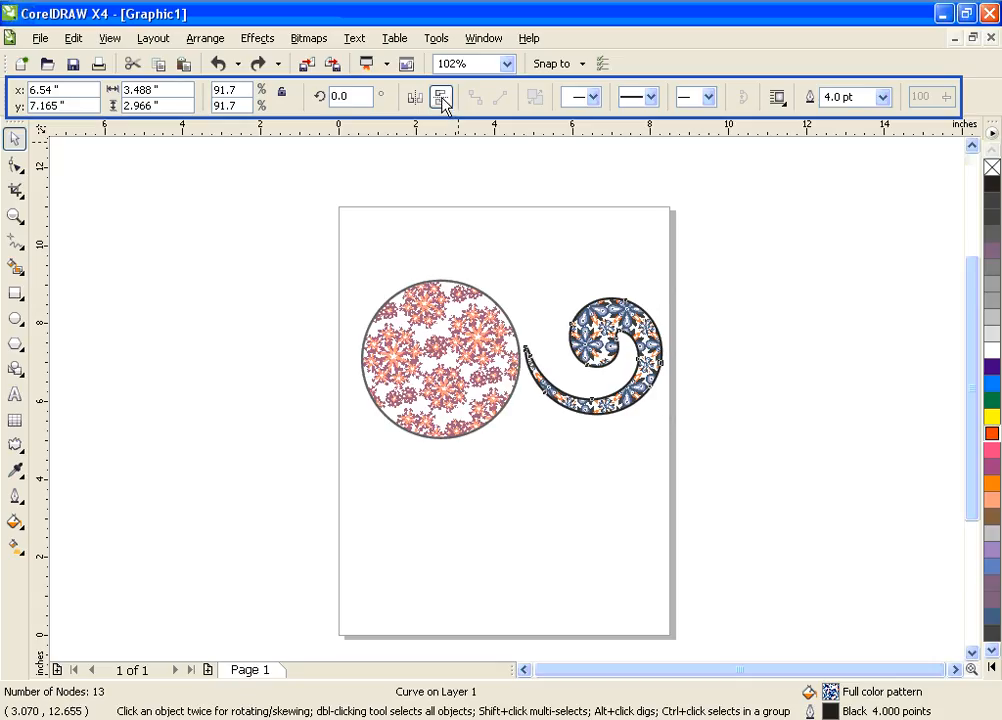
# Mirror the spiral vertically, undo the mirroring and clear the selection
pyautogui.click(441, 97)
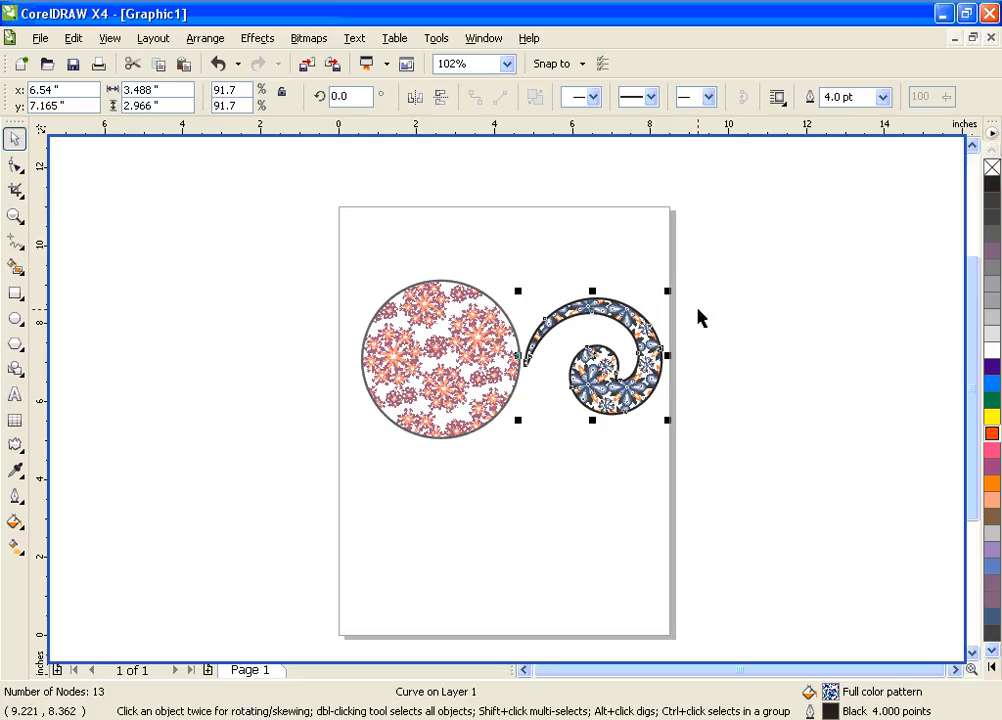
pyautogui.hotkey('ctrl', 'z')
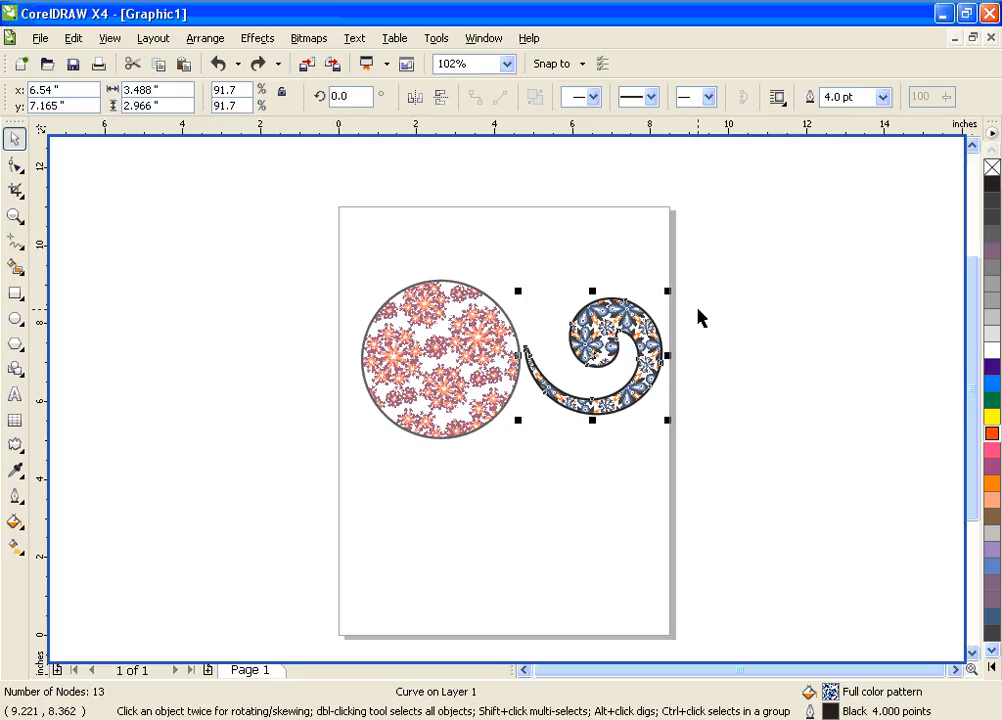
pyautogui.click(711, 268)
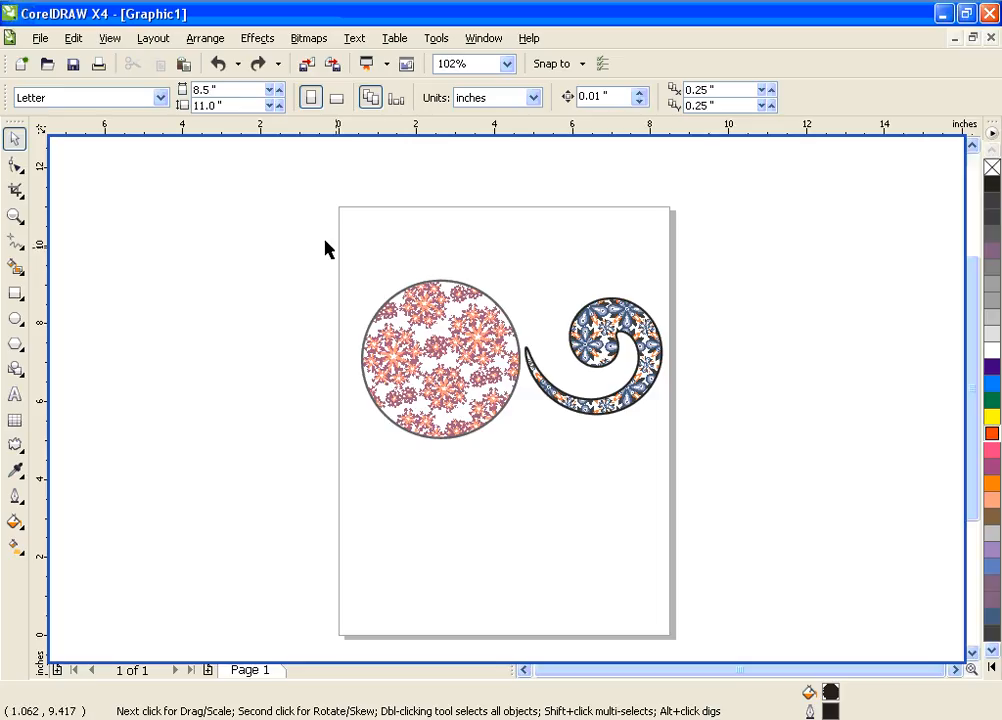
# Select the circle and spiral together with a marquee, combine them into one curve, and undo the combine
pyautogui.moveTo(325, 241); pyautogui.dragTo(474, 388)
pyautogui.moveTo(629, 450); pyautogui.dragTo(319, 238)
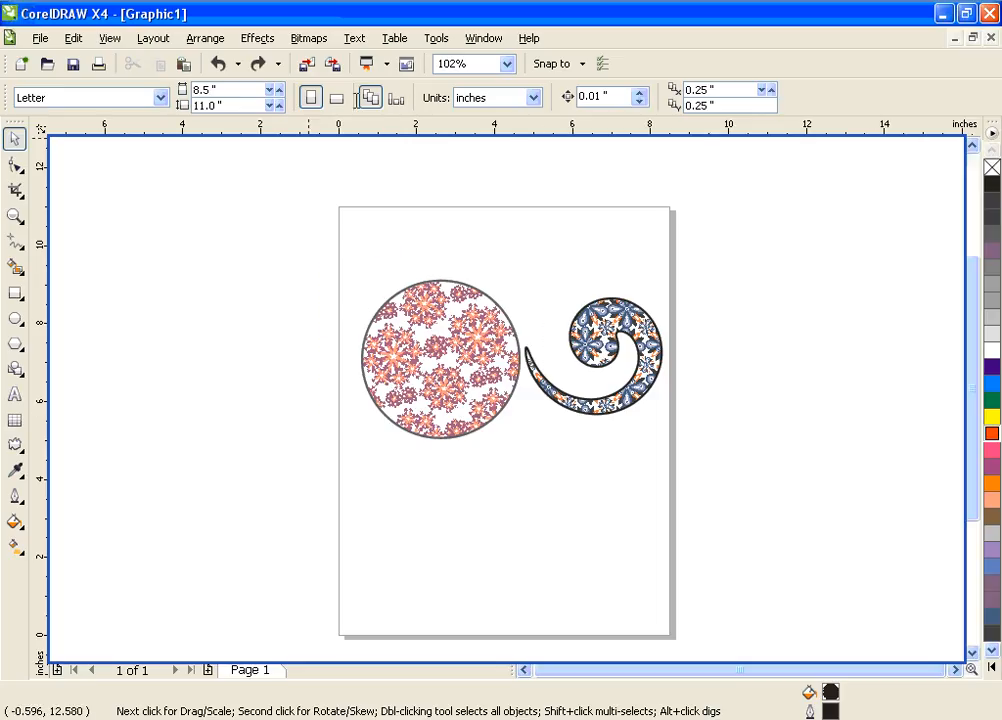
pyautogui.moveTo(273, 217); pyautogui.dragTo(718, 490)
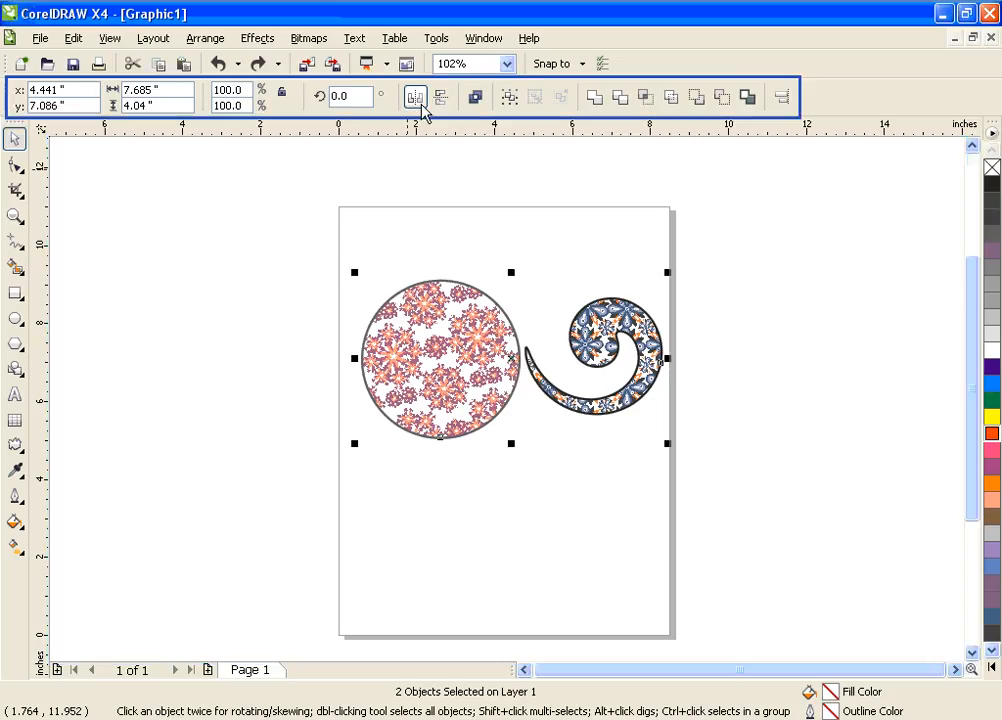
pyautogui.click(479, 102)
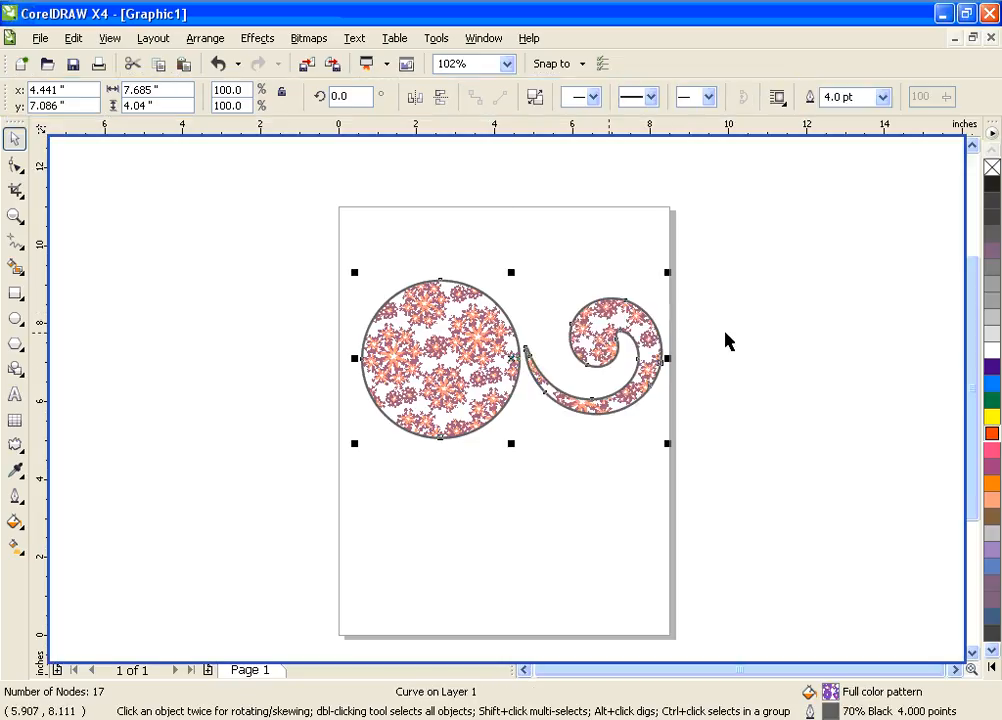
pyautogui.hotkey('ctrl', 'z')
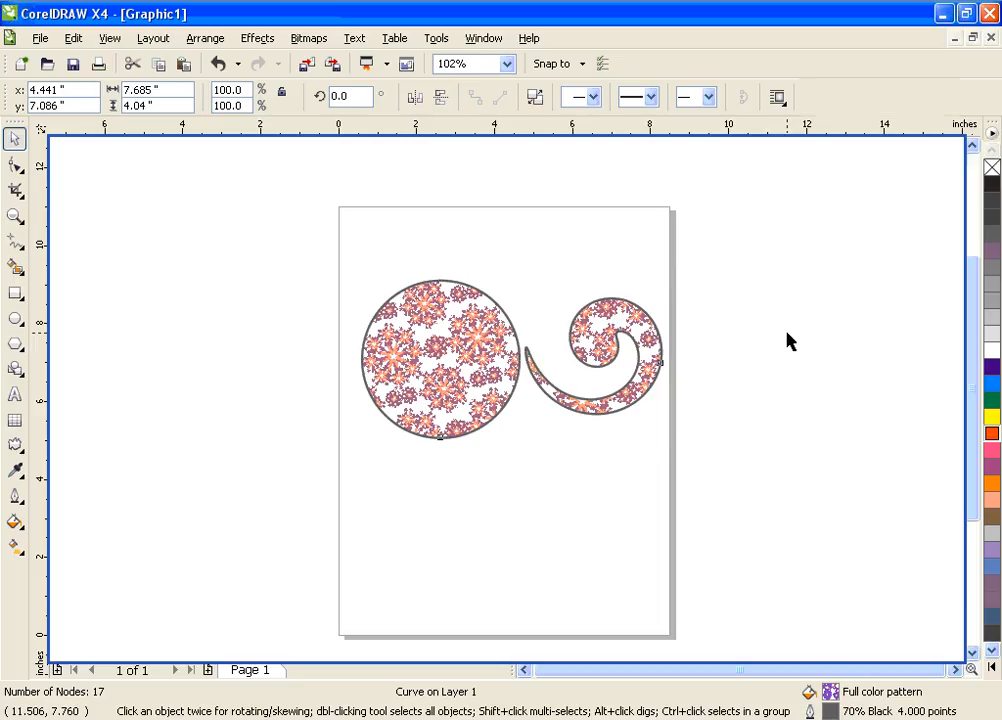
pyautogui.click(781, 338)
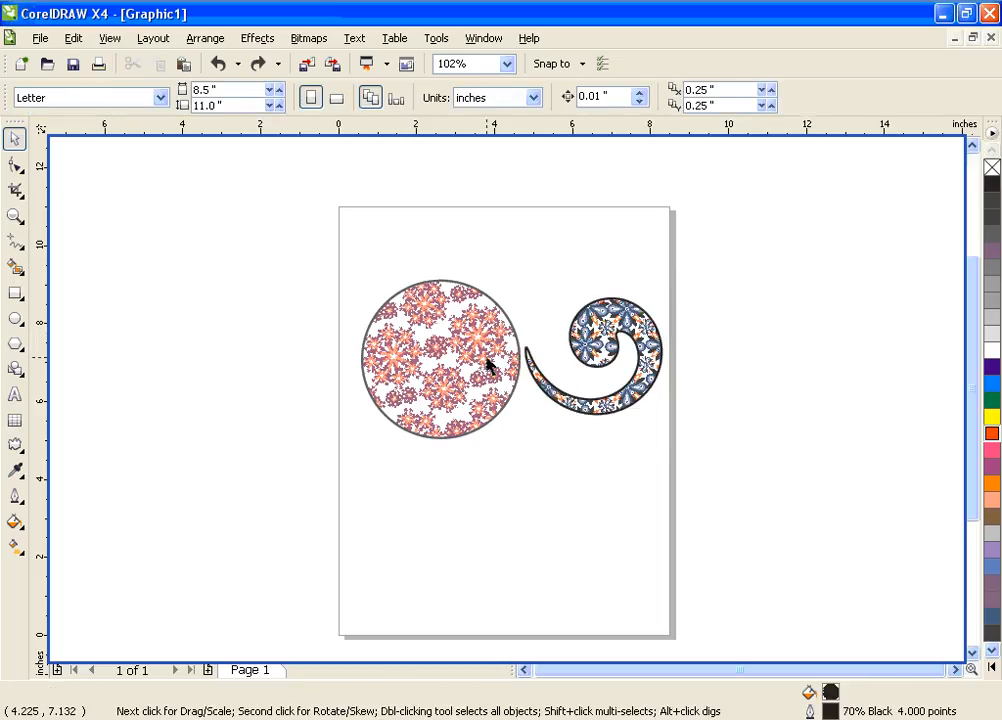
# Combine the two shapes with the circle selected first and the spiral second, and undo the combine
pyautogui.click(455, 362)
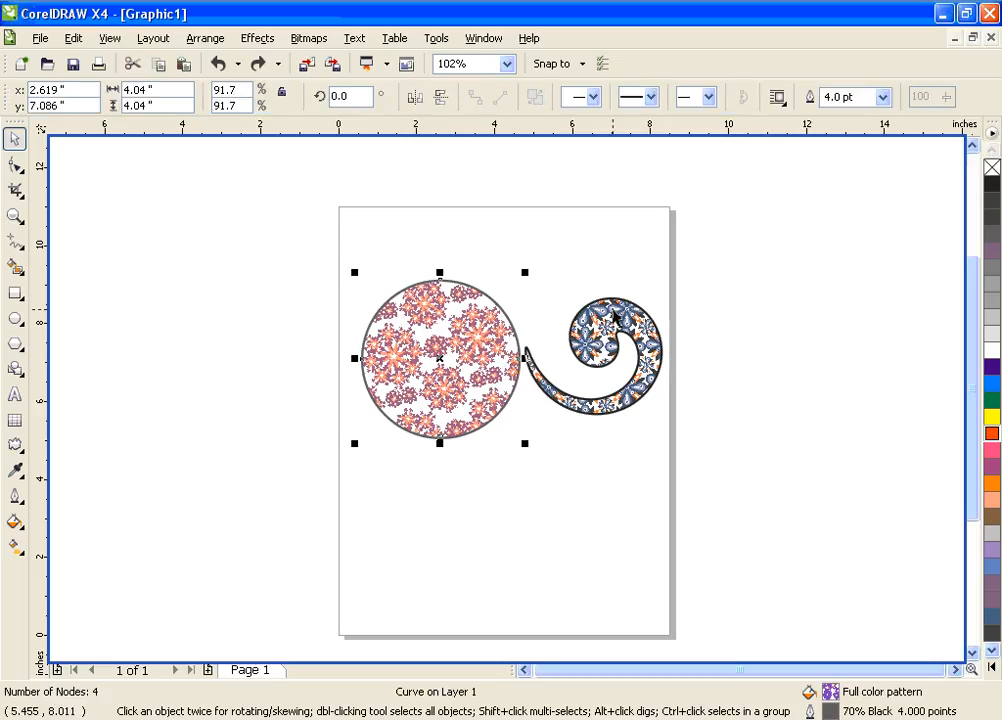
pyautogui.keyDown('shift'); pyautogui.click(571, 319); pyautogui.keyUp('shift')
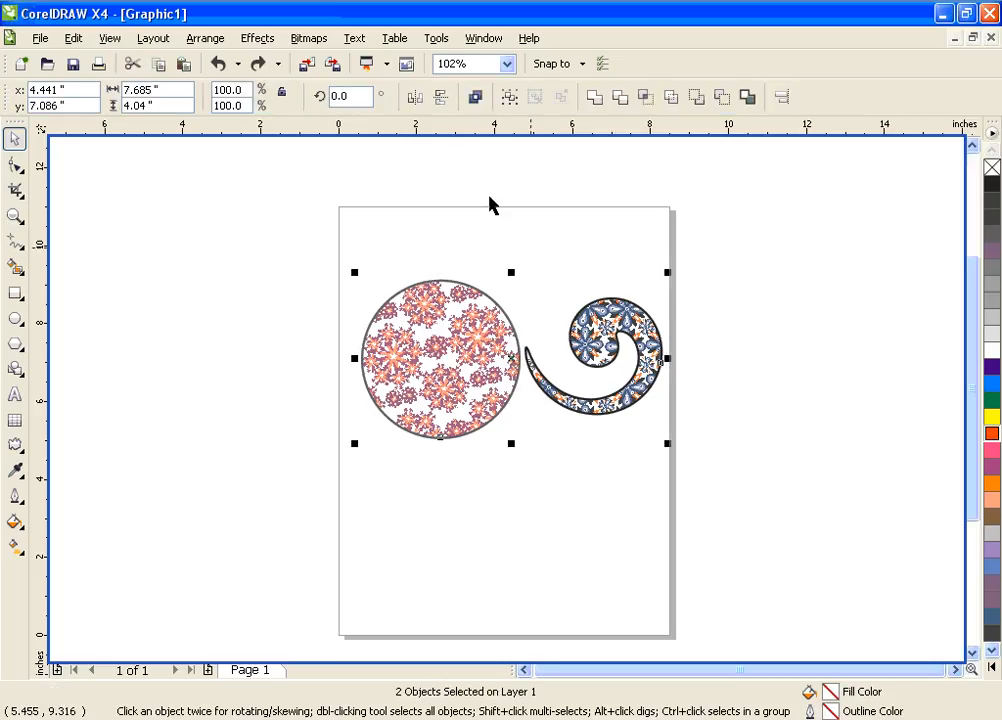
pyautogui.click(475, 97)
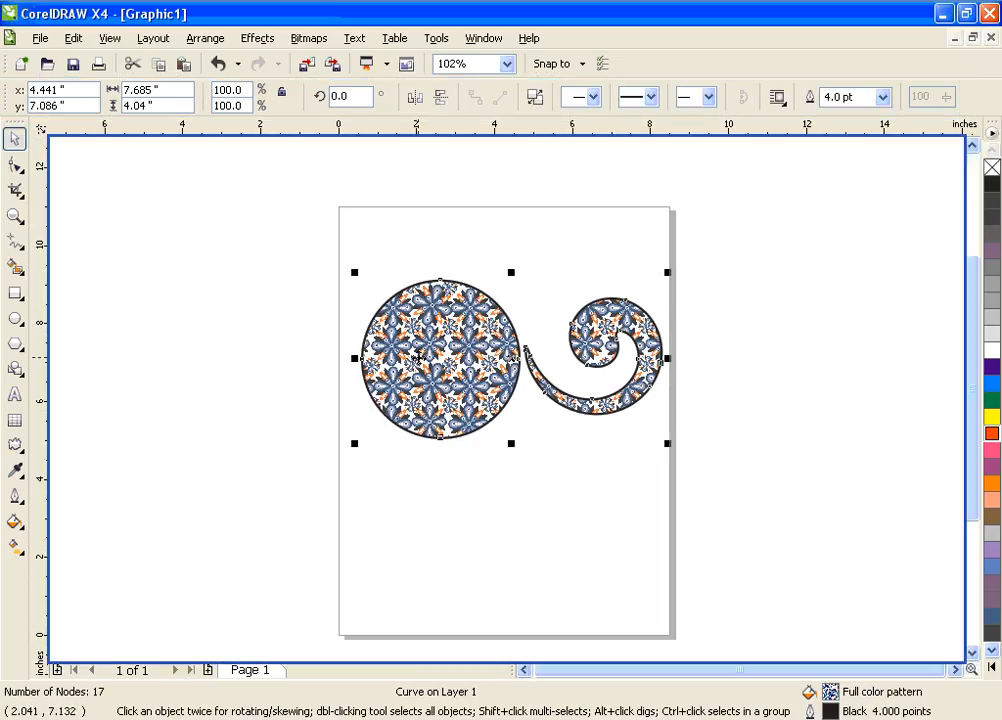
pyautogui.hotkey('ctrl', 'z')
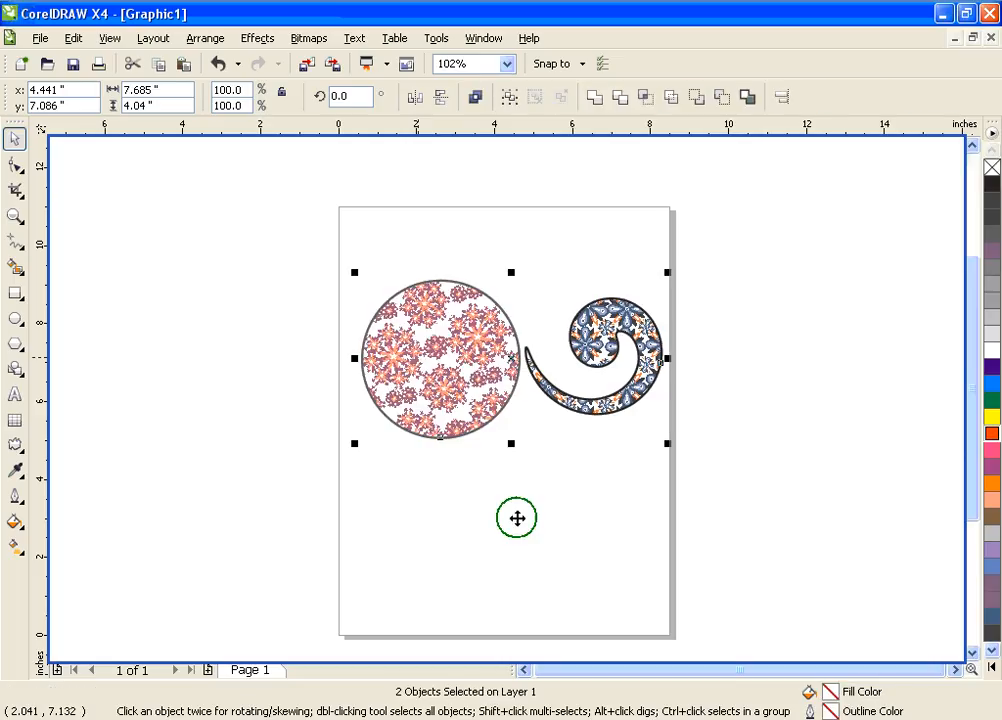
pyautogui.press('Escape')
# Combine the two shapes with the spiral selected first and the circle second, and undo the combine
pyautogui.click(641, 365)
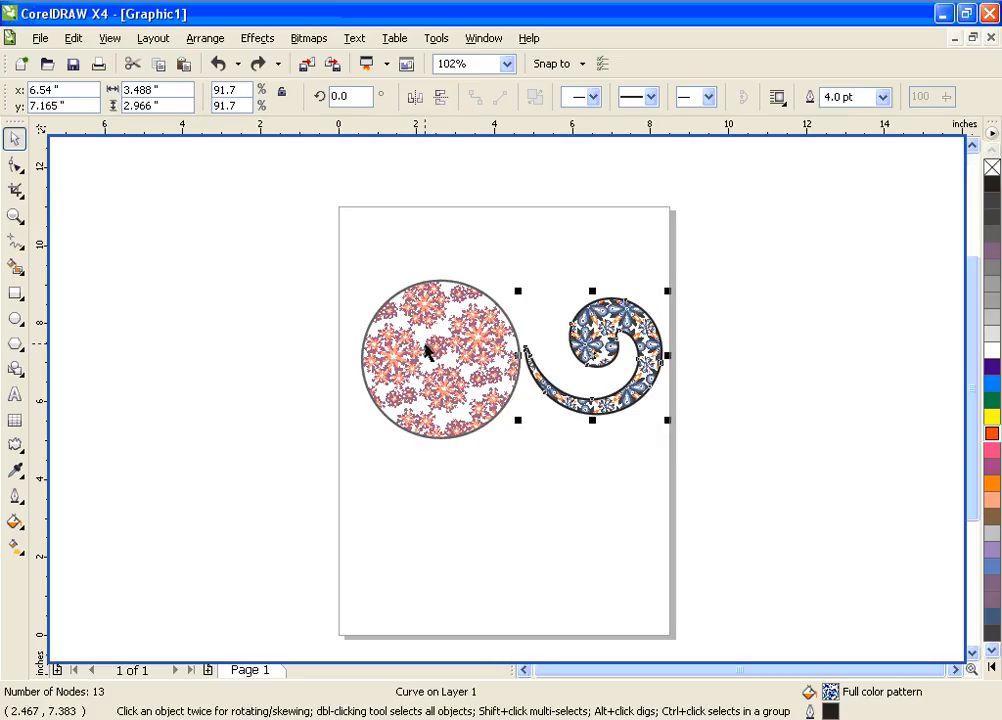
pyautogui.keyDown('shift'); pyautogui.click(425, 344); pyautogui.keyUp('shift')
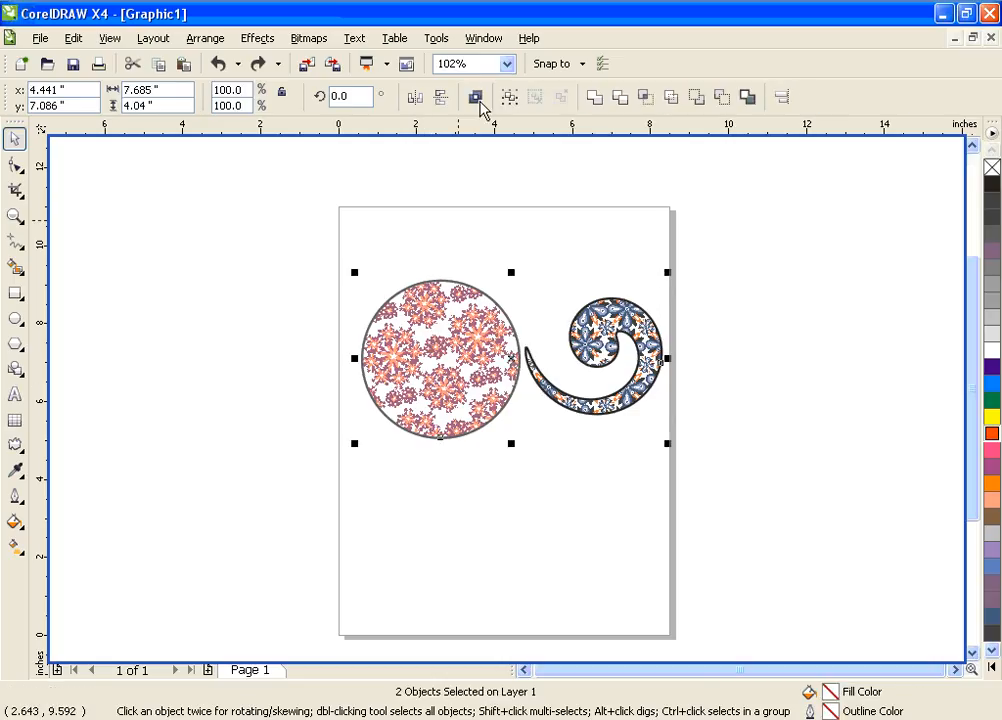
pyautogui.click(476, 98)
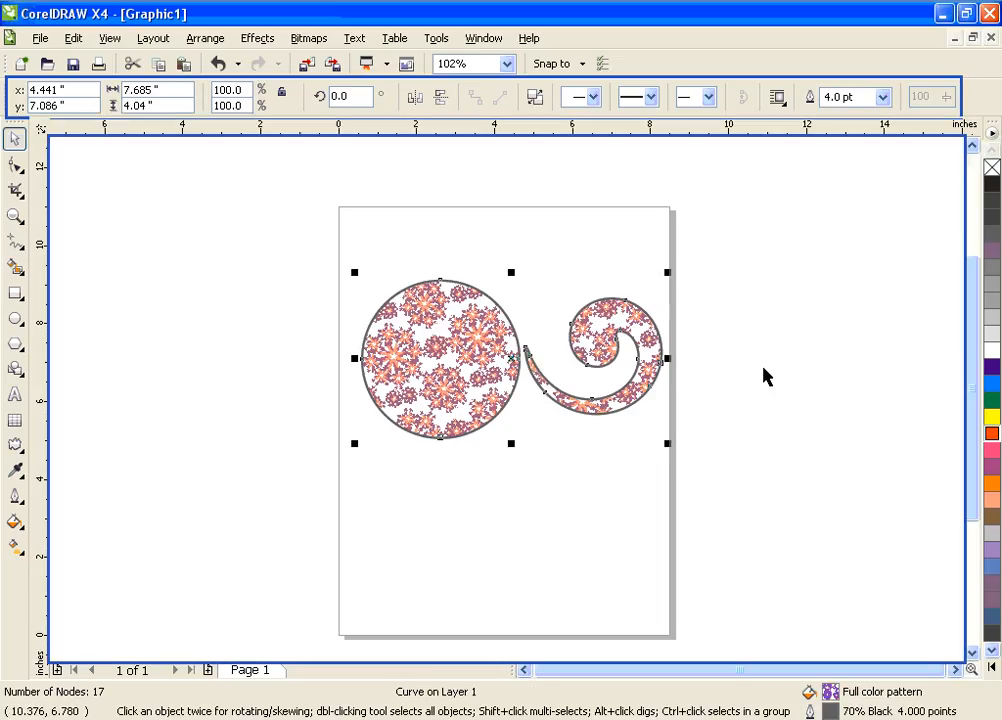
pyautogui.hotkey('ctrl', 'z')
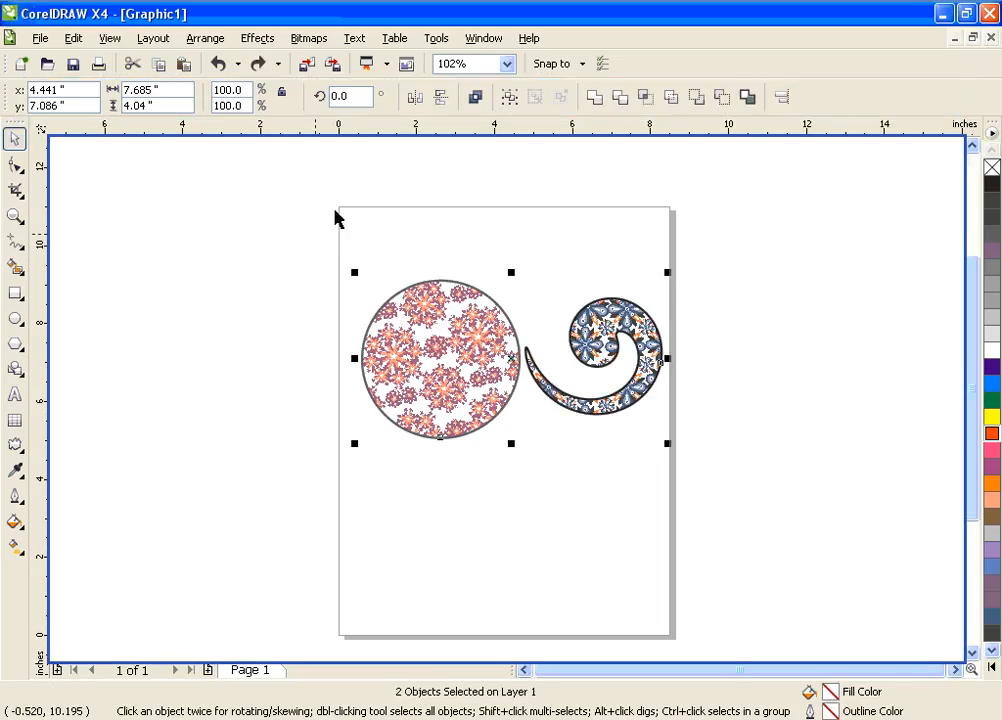
# Combine the selected circle and spiral into one curve, and break that curve apart into separate objects
pyautogui.click(475, 96)
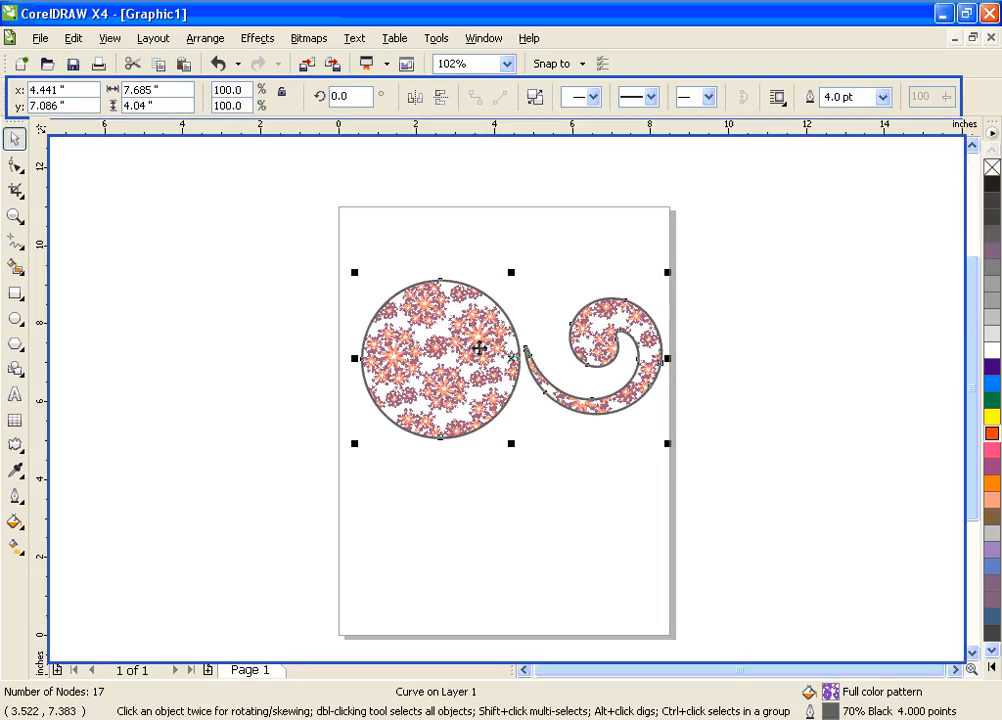
pyautogui.click(535, 96)
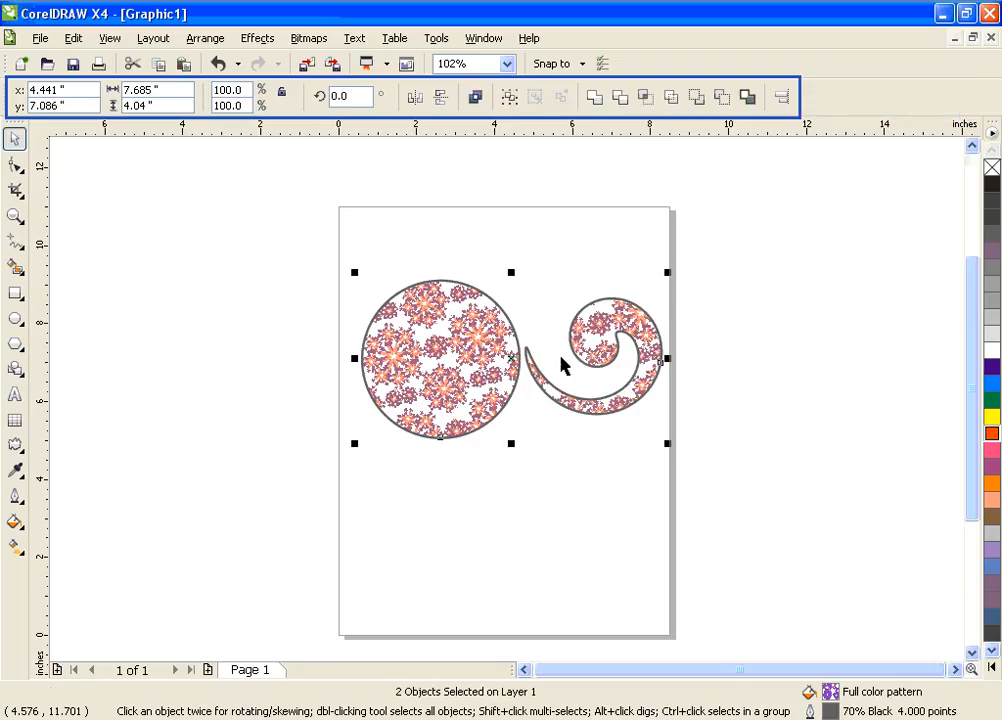
pyautogui.click(736, 365)
# Move the spiral to the right away from the circle, and undo back to the two original uncombined shapes
pyautogui.moveTo(660, 335); pyautogui.dragTo(719, 334)
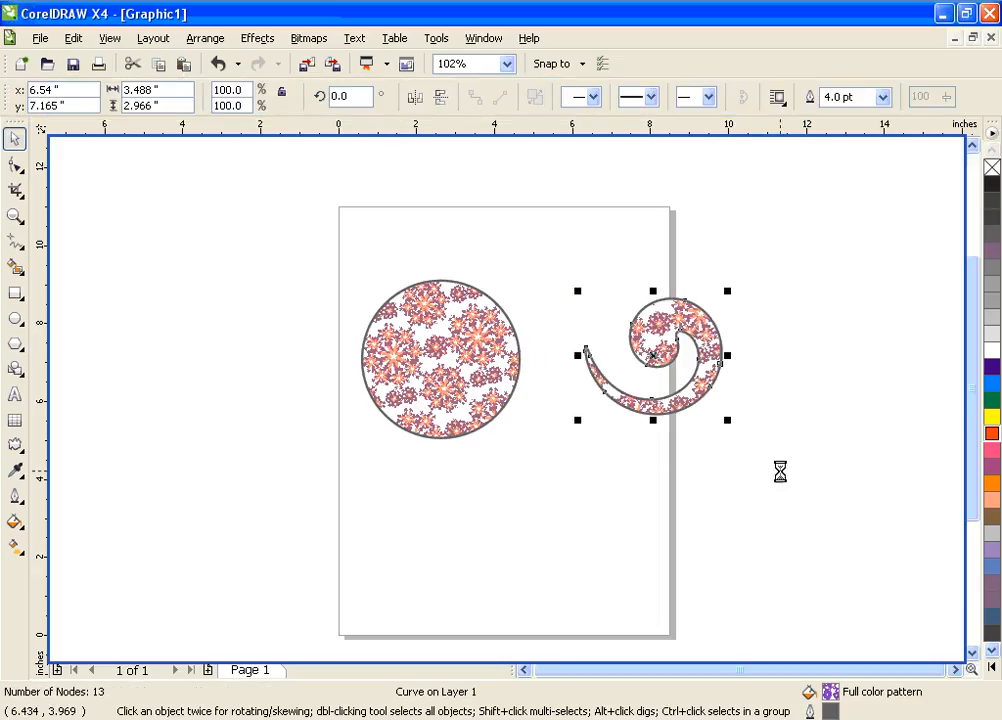
pyautogui.hotkey('ctrl', 'z')
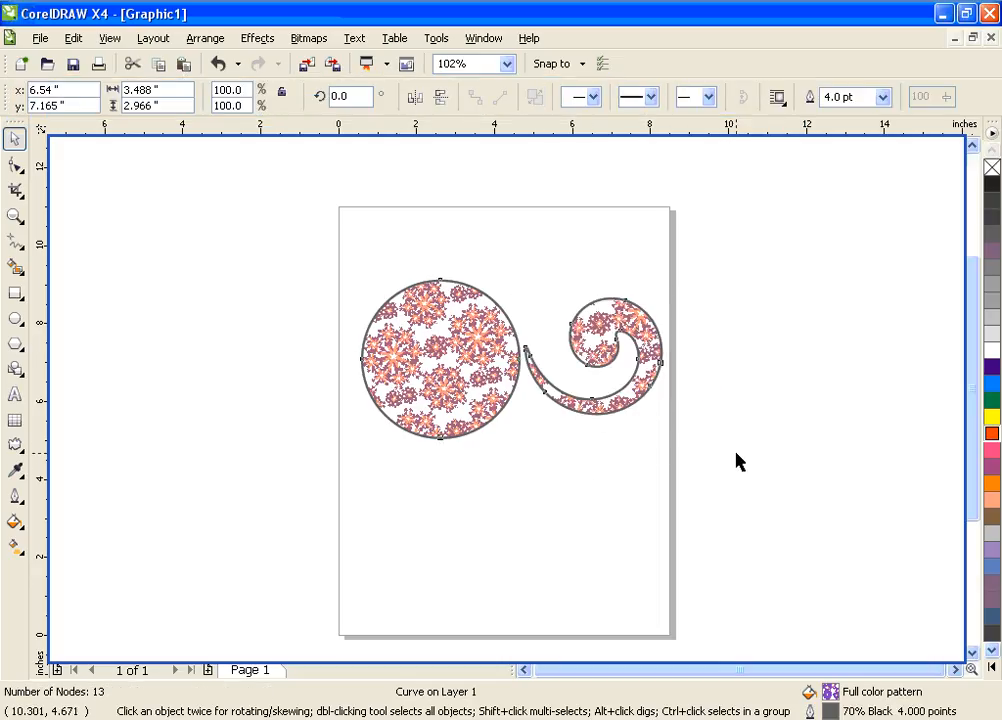
pyautogui.hotkey('ctrl', 'z')
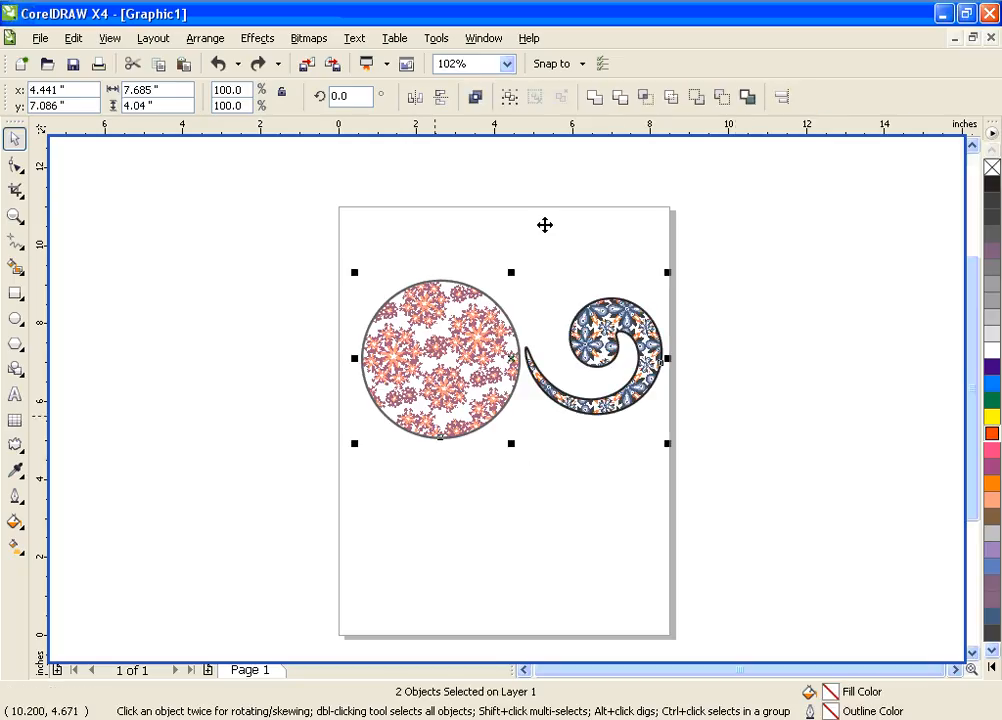
pyautogui.click(754, 391)
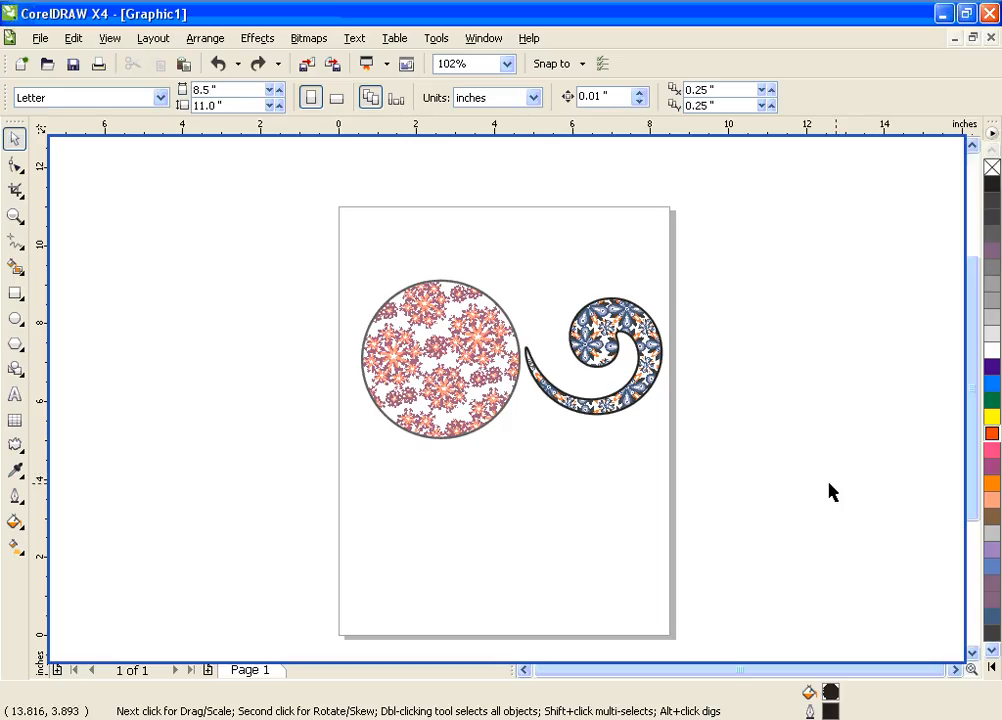
# Select the circle and spiral together and group them
pyautogui.moveTo(325, 225); pyautogui.dragTo(760, 512)
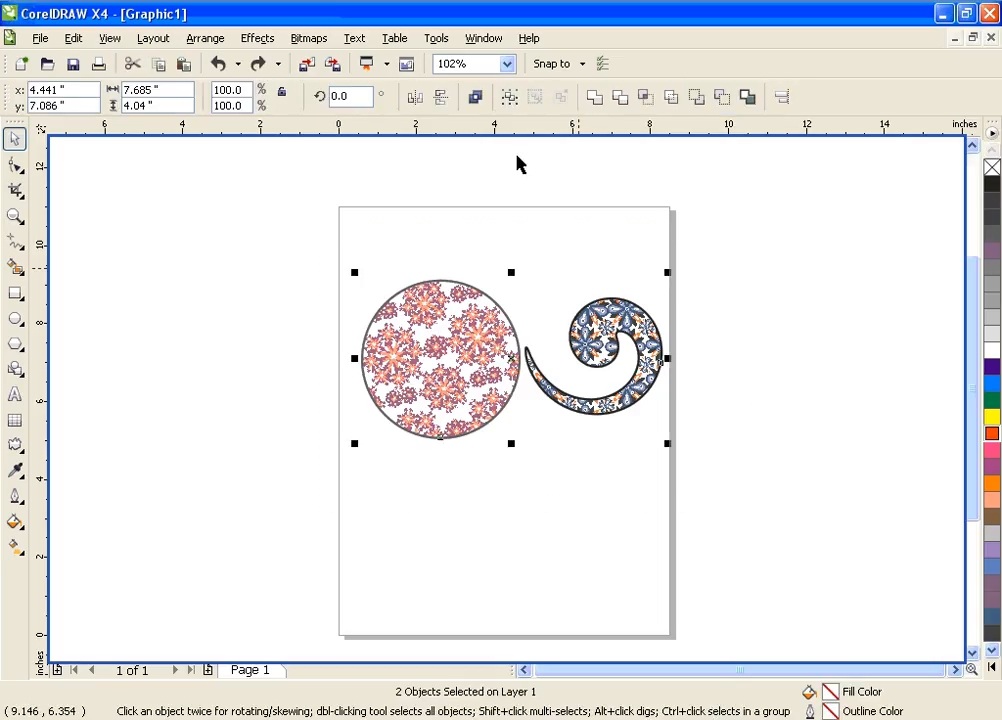
pyautogui.click(509, 97)
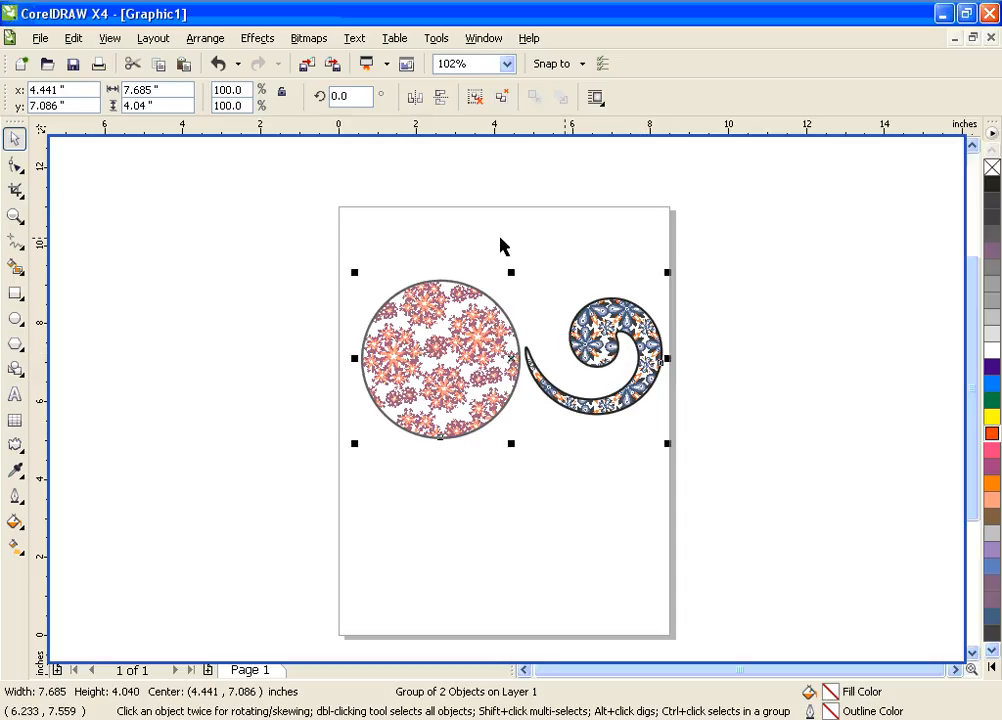
# Ungroup the circle and spiral, move the spiral to the right on its own, and undo the move
pyautogui.click(476, 98)
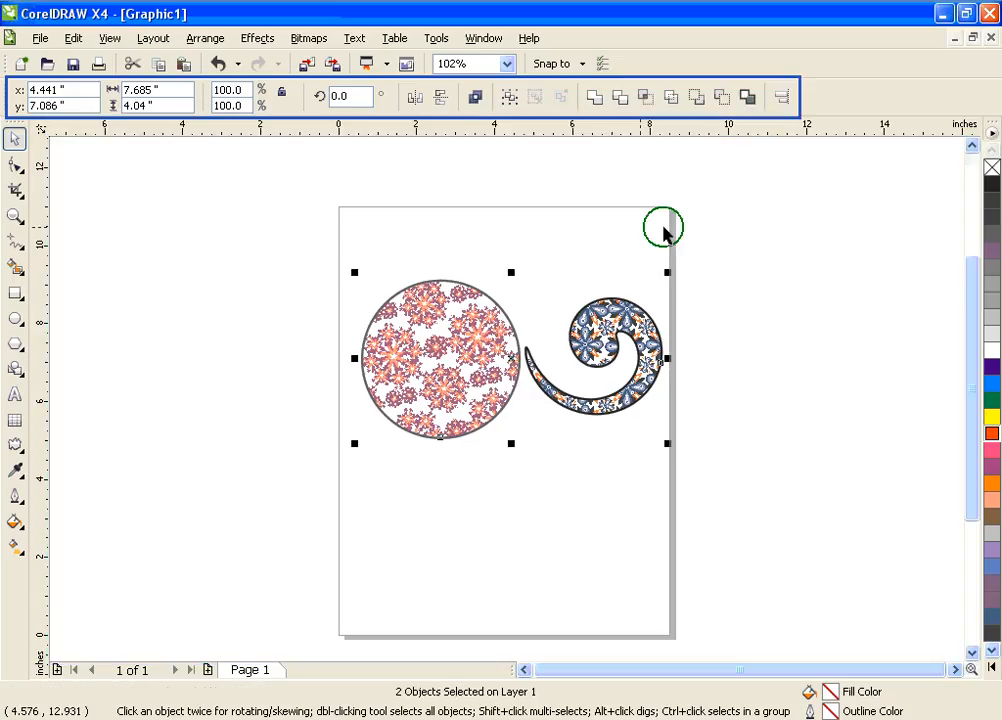
pyautogui.click(682, 338)
pyautogui.moveTo(660, 355)
pyautogui.mouseDown()
pyautogui.moveTo(707, 340)
pyautogui.moveTo(645, 360)
pyautogui.mouseUp()
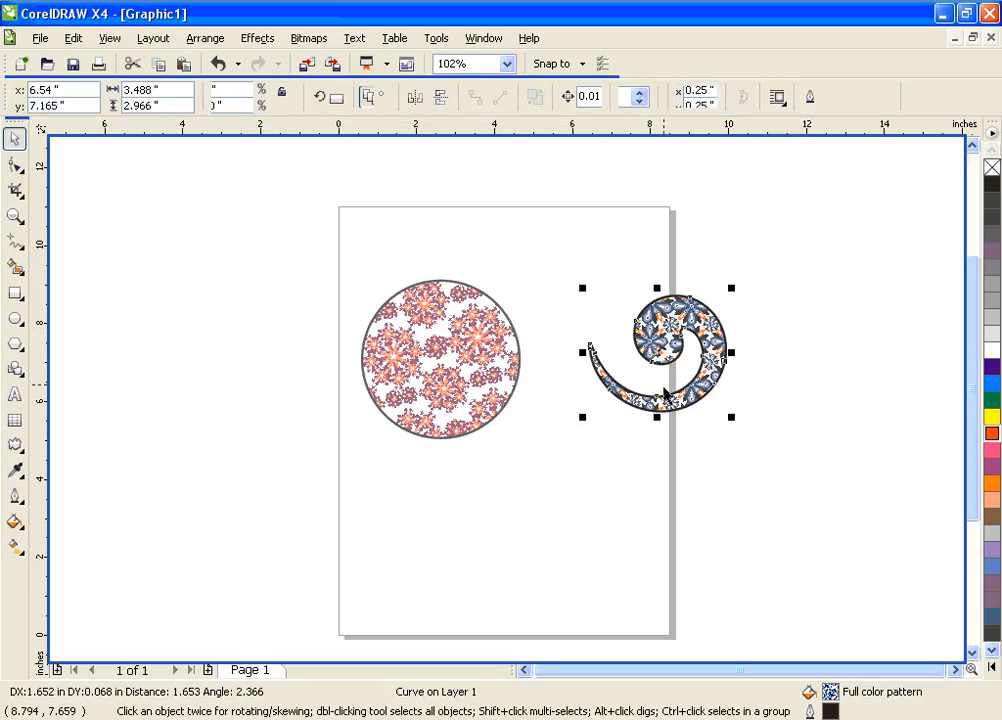
pyautogui.hotkey('ctrl', 'z')
# Select the separated circle and spiral, merge them into a single curve, and undo the merge
pyautogui.moveTo(324, 219); pyautogui.dragTo(740, 490)
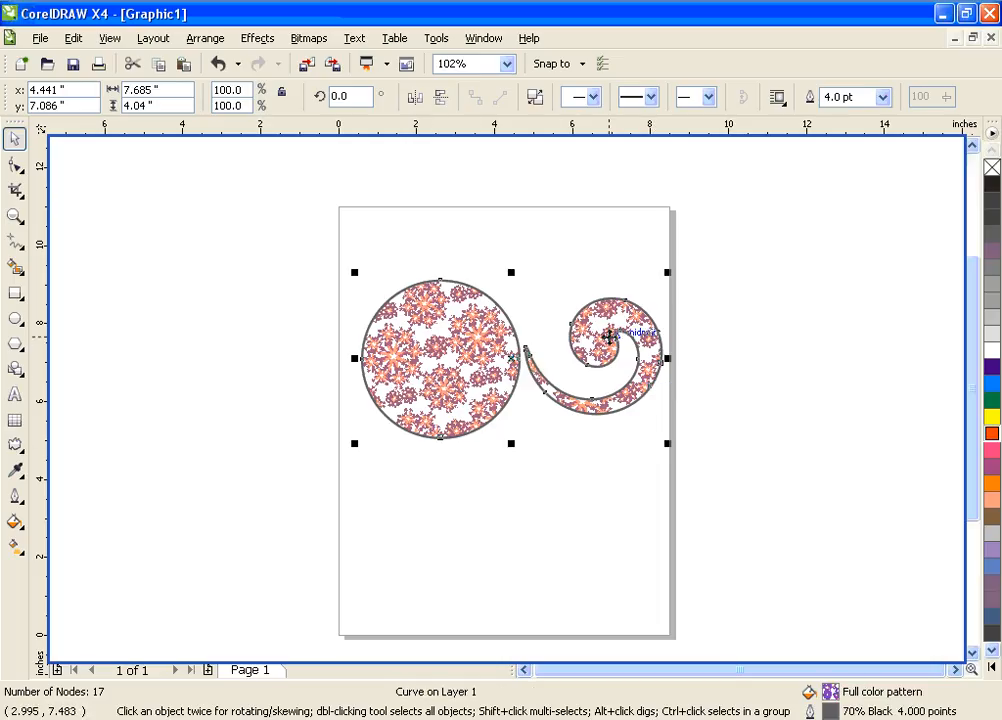
pyautogui.hotkey('ctrl', 'z')
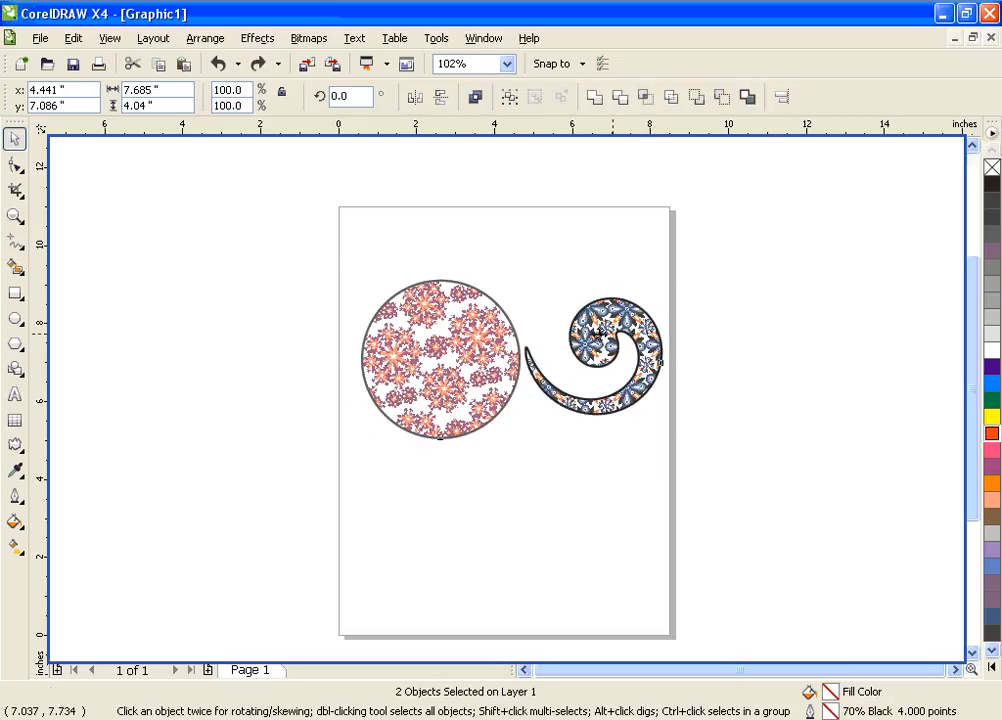
# Clear the selection and move the spiral left so that it partly overlaps the circle's right edge
pyautogui.moveTo(615, 418)
pyautogui.mouseDown()
pyautogui.moveTo(592, 421)
pyautogui.moveTo(615, 418)
pyautogui.mouseUp()
pyautogui.click(613, 497)
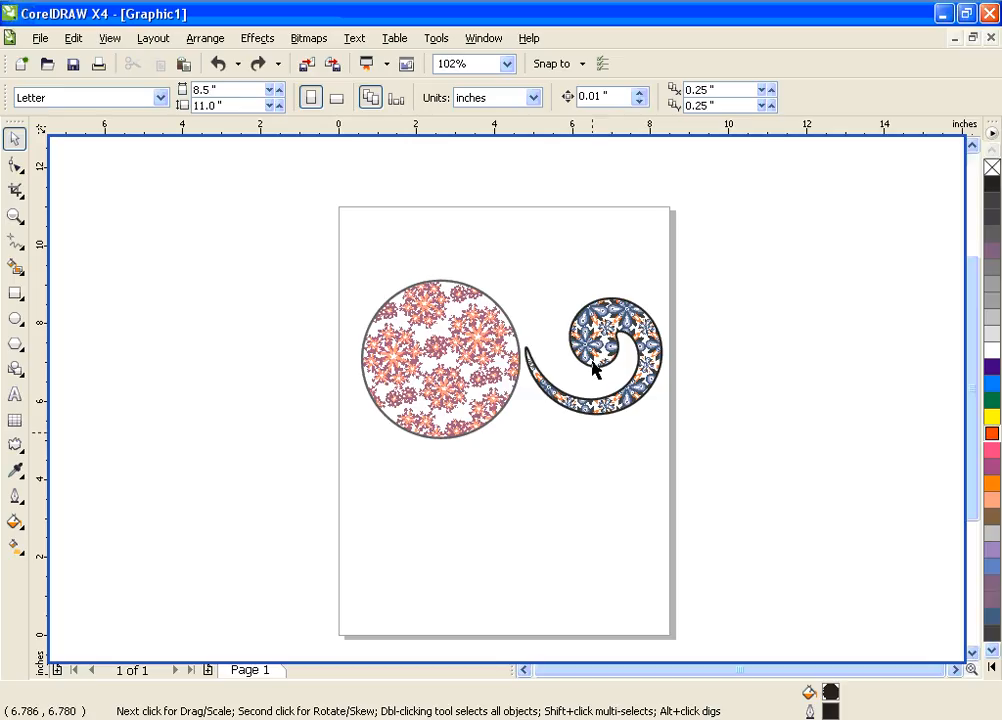
pyautogui.moveTo(592, 369); pyautogui.dragTo(524, 362)
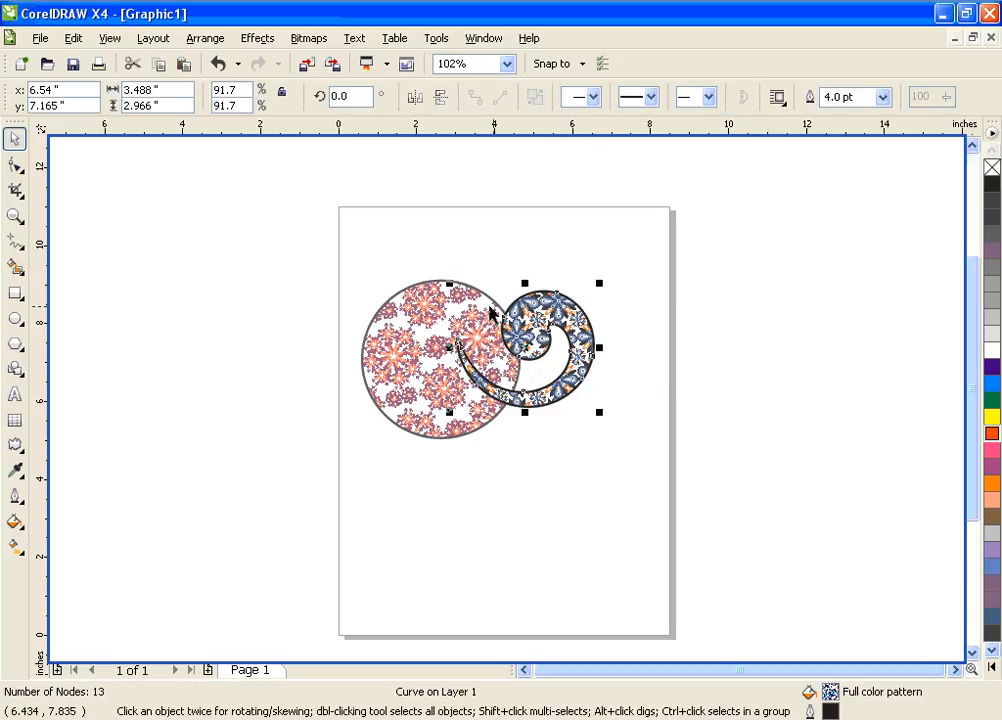
# Select the overlapping circle and spiral, weld them into one shape, and undo the weld
pyautogui.moveTo(322, 240); pyautogui.dragTo(656, 472)
pyautogui.click(594, 98)
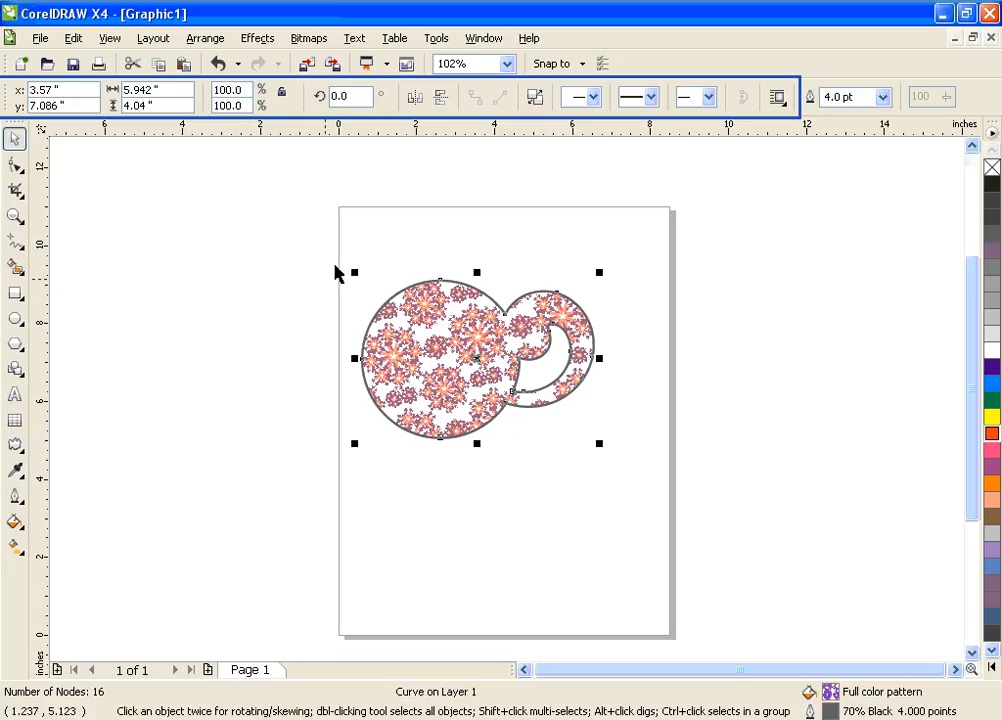
pyautogui.click(565, 516)
pyautogui.hotkey('ctrl', 'z')
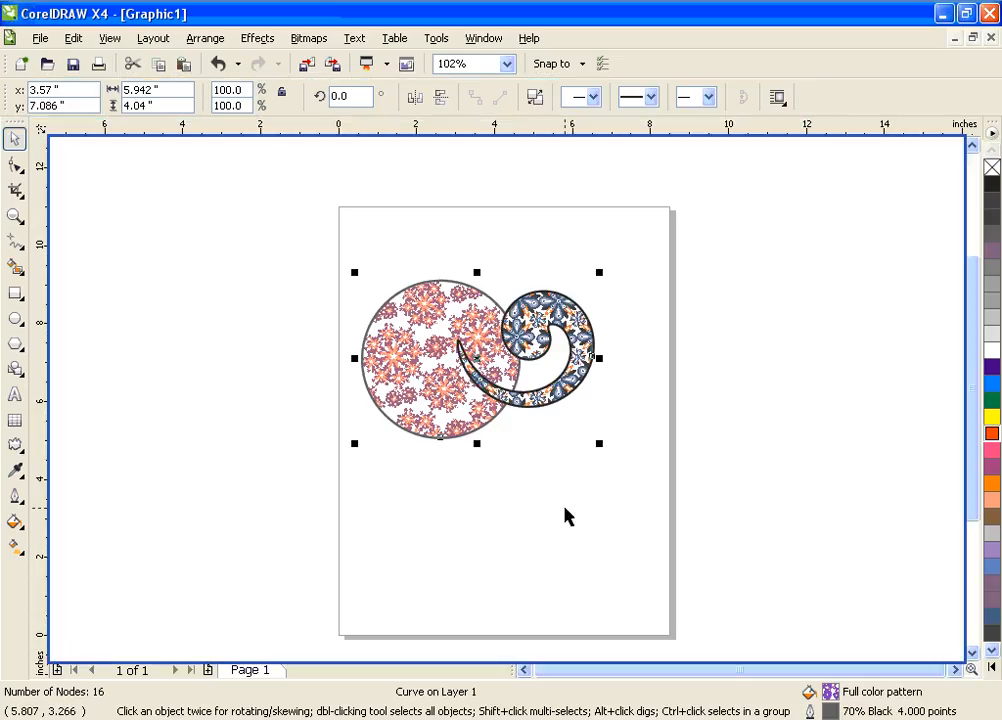
pyautogui.hotkey('ctrl', 'z')
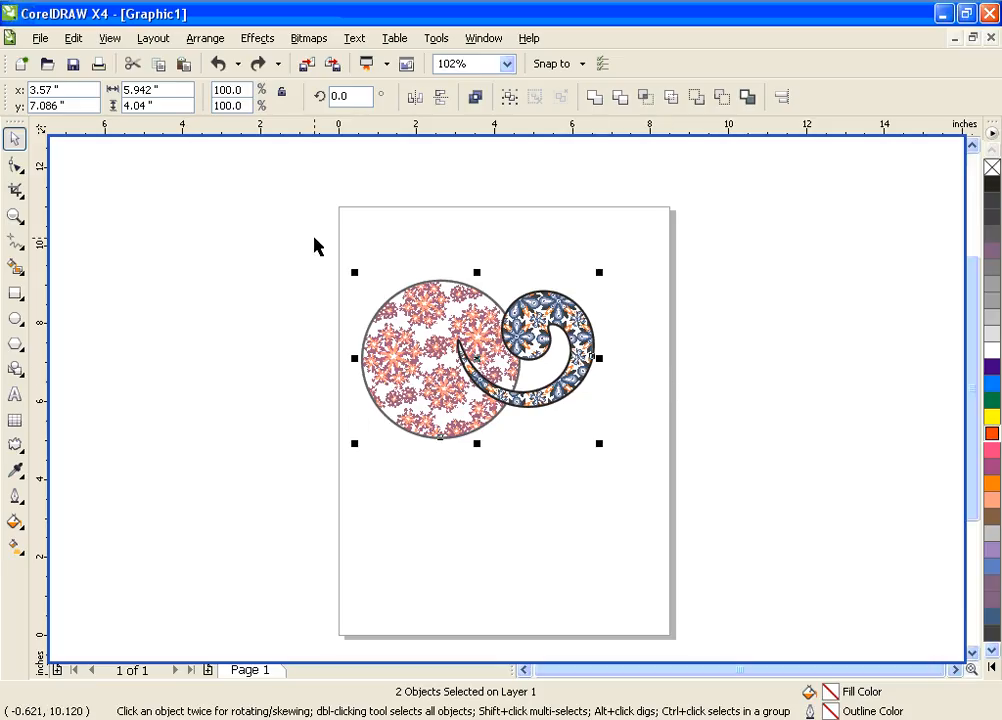
# Weld the overlapping shapes and break the result apart, shift the pieces to the right, and undo back to the original shapes
pyautogui.click(593, 97)
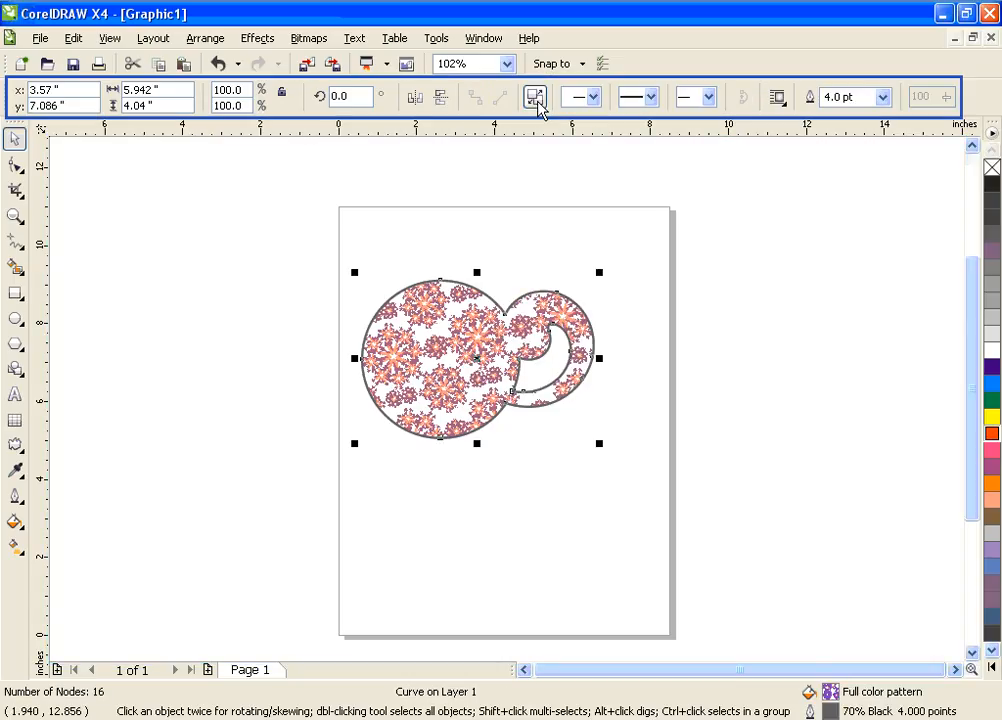
pyautogui.click(536, 98)
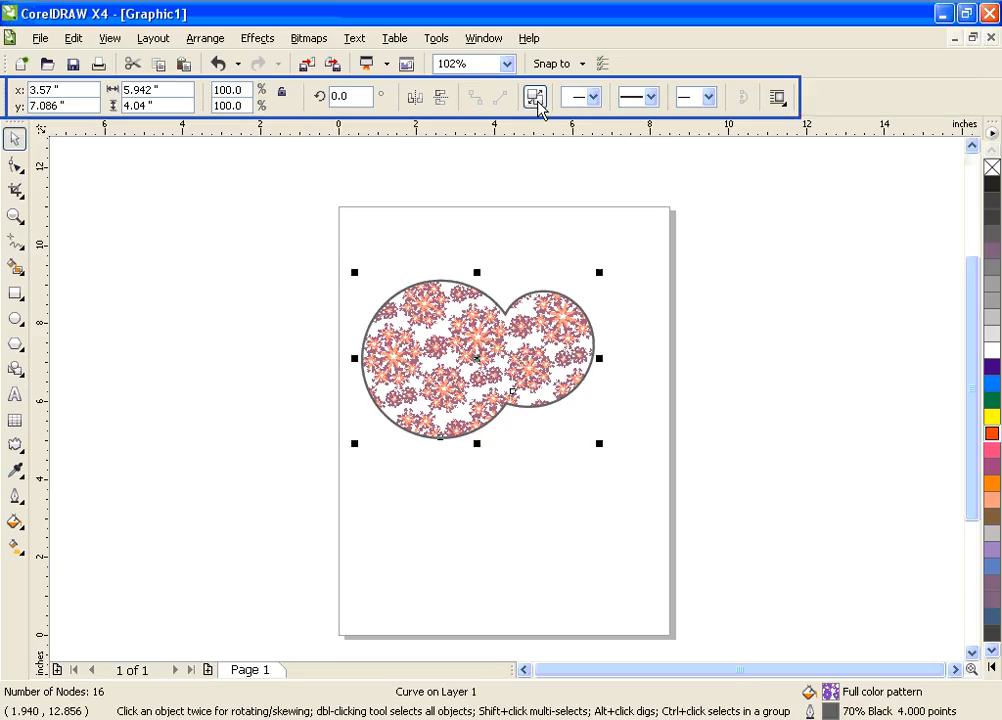
pyautogui.moveTo(585, 316); pyautogui.dragTo(628, 356)
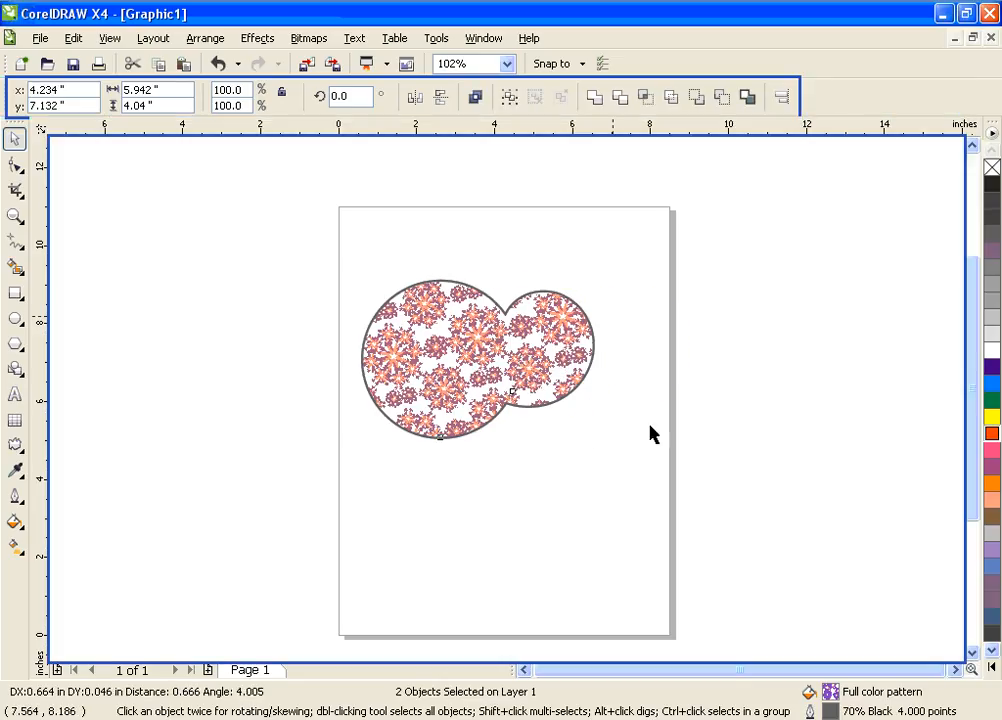
pyautogui.hotkey('ctrl', 'z')
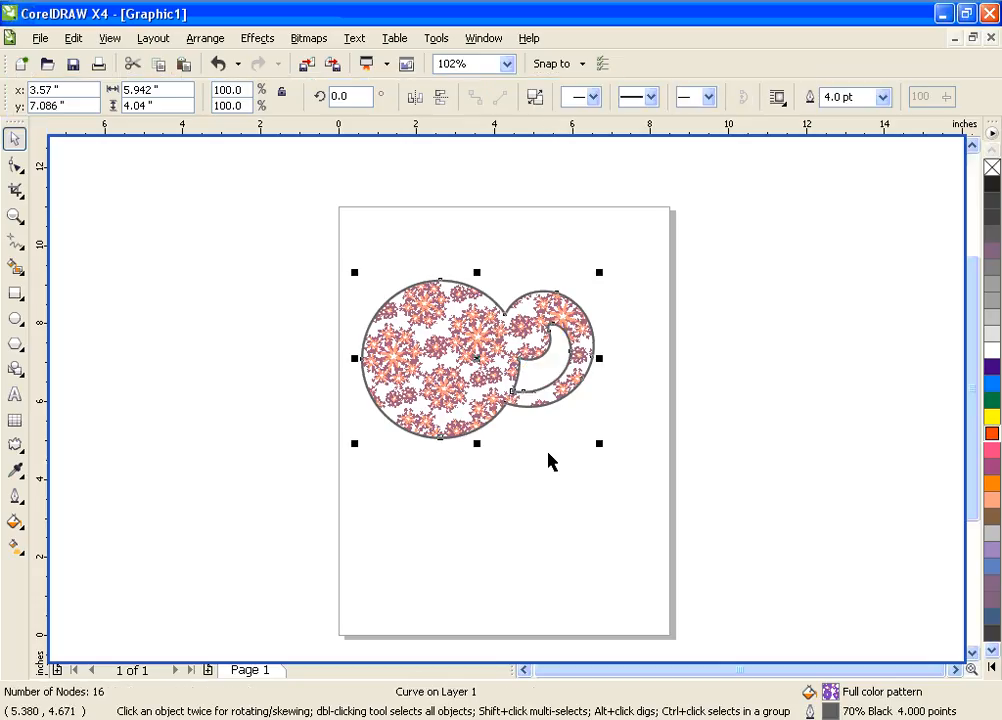
pyautogui.hotkey('ctrl', 'z')
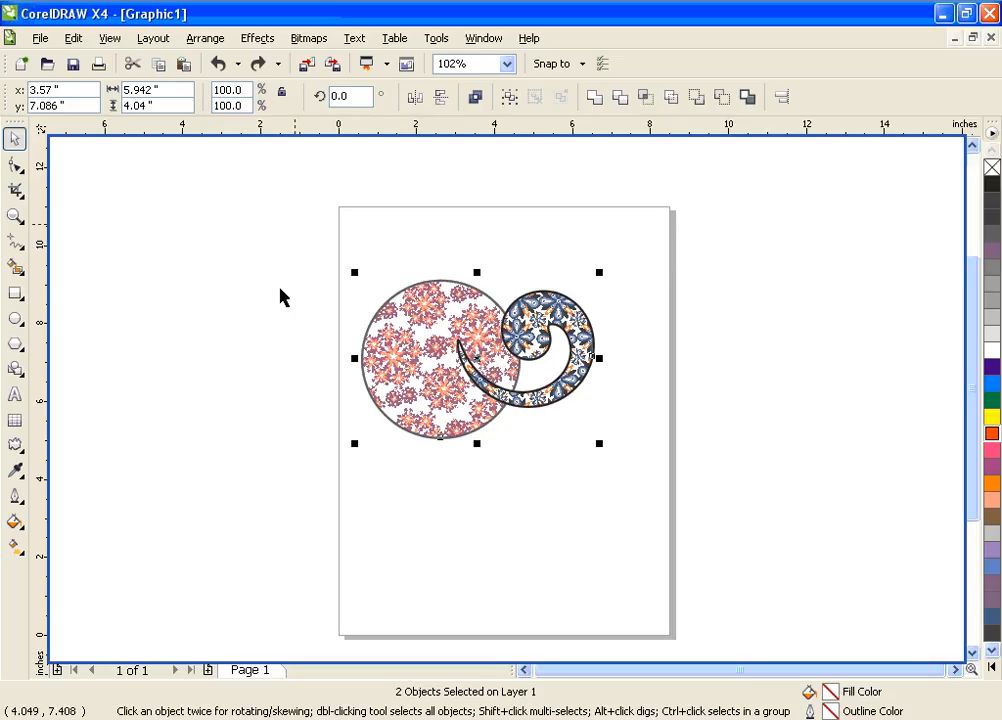
# Trim the circle with the overlapping spiral, move the spiral off to the right, and undo back to the untrimmed circle
pyautogui.click(620, 98)
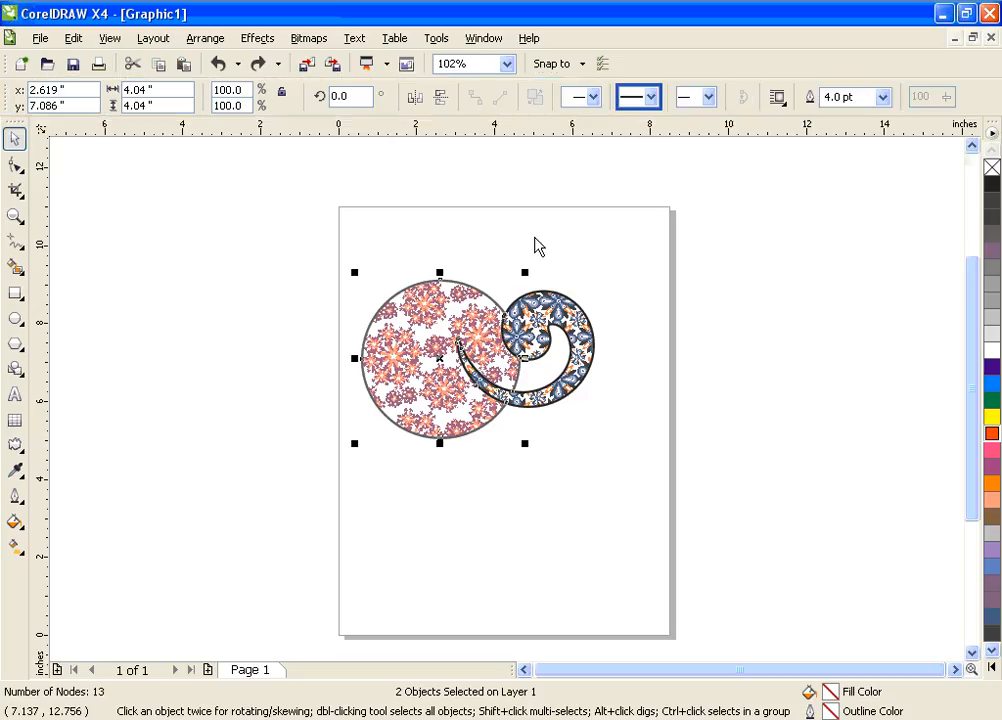
pyautogui.click(502, 516)
pyautogui.moveTo(550, 334); pyautogui.dragTo(647, 334)
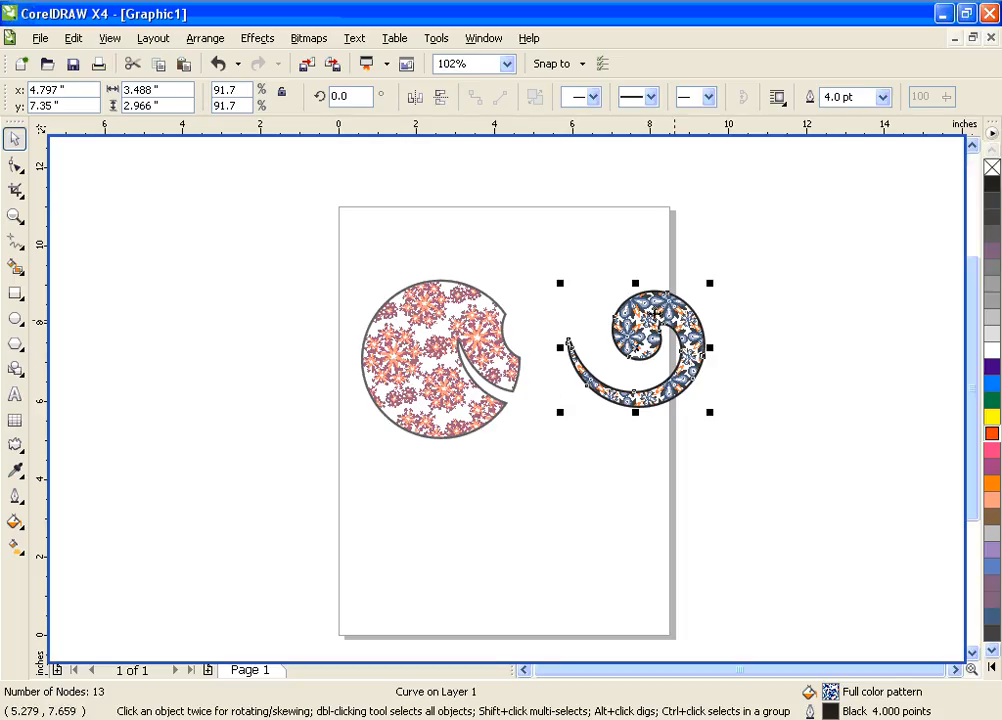
pyautogui.hotkey('ctrl', 'z')
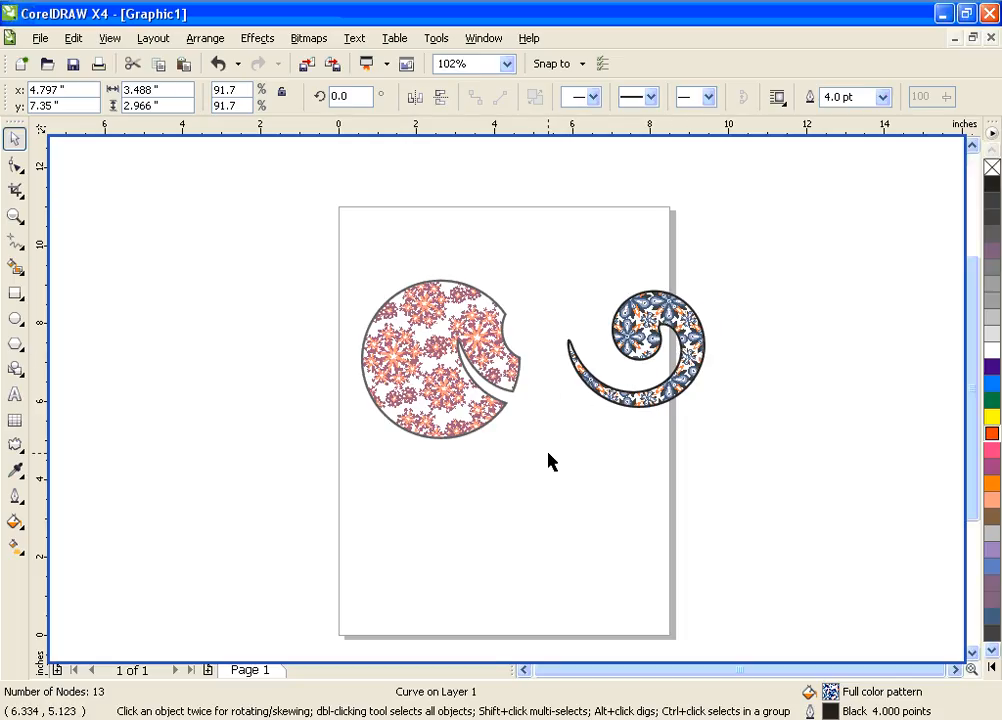
pyautogui.hotkey('ctrl', 'a')
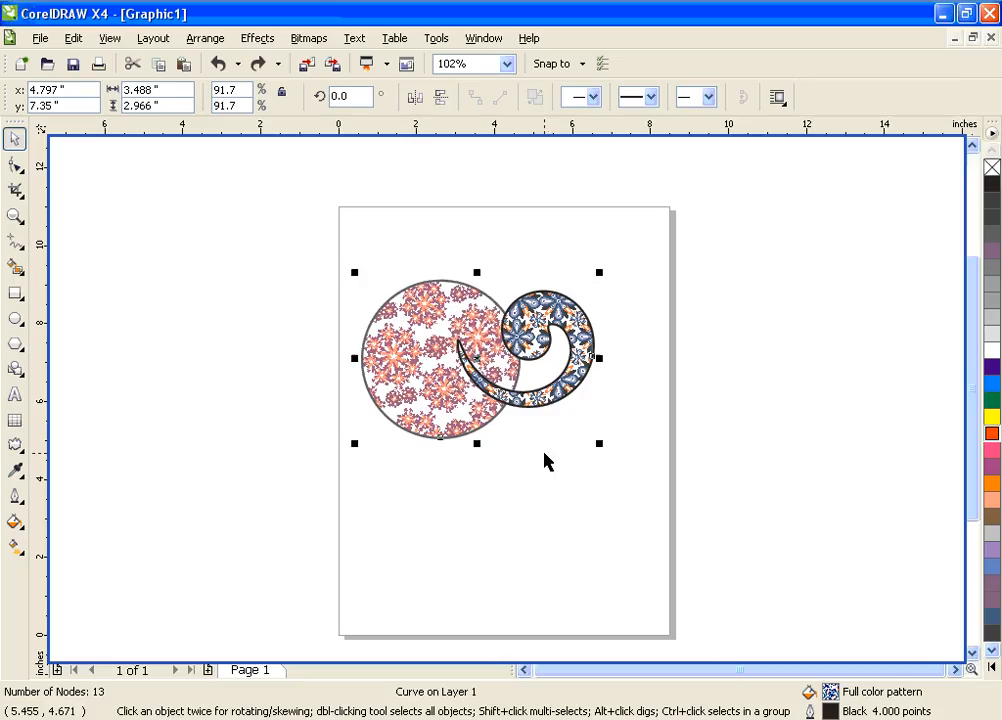
# Move the circle back to the left part of the page and place the spiral over its right edge
pyautogui.moveTo(544, 353); pyautogui.dragTo(607, 503)
pyautogui.press('Escape')
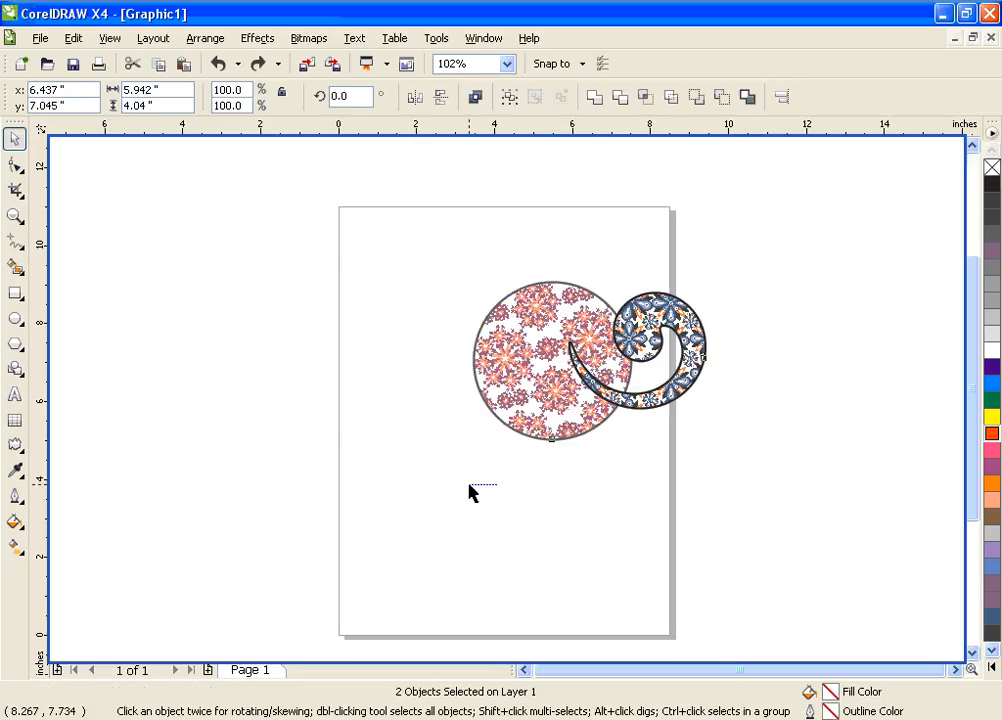
pyautogui.moveTo(524, 387); pyautogui.dragTo(407, 372)
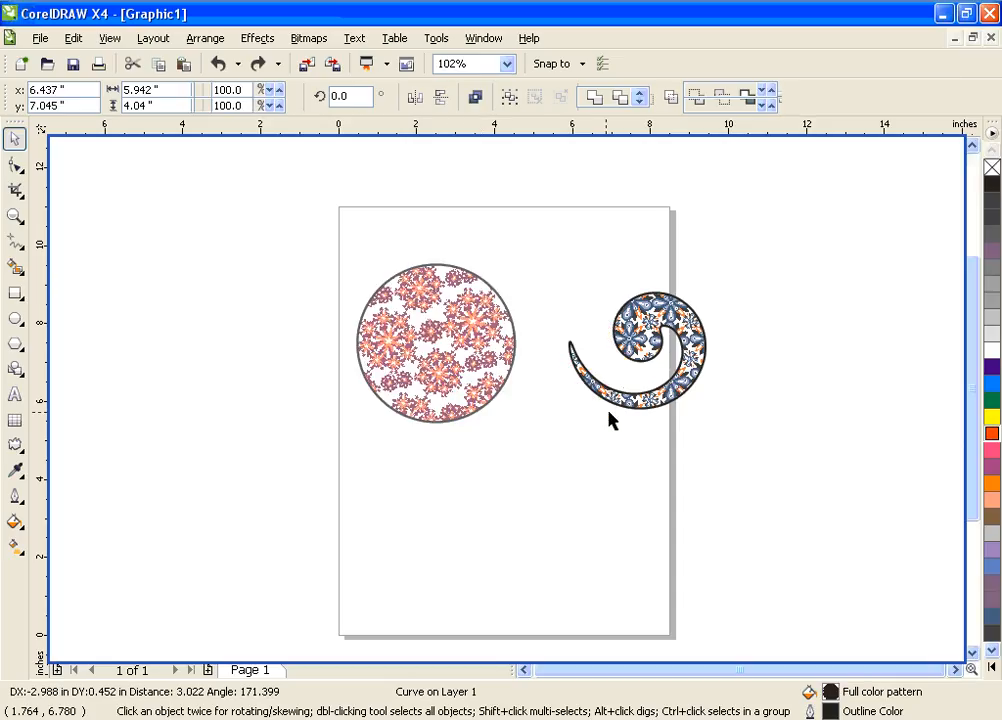
pyautogui.click(611, 418)
pyautogui.moveTo(610, 404); pyautogui.dragTo(485, 385)
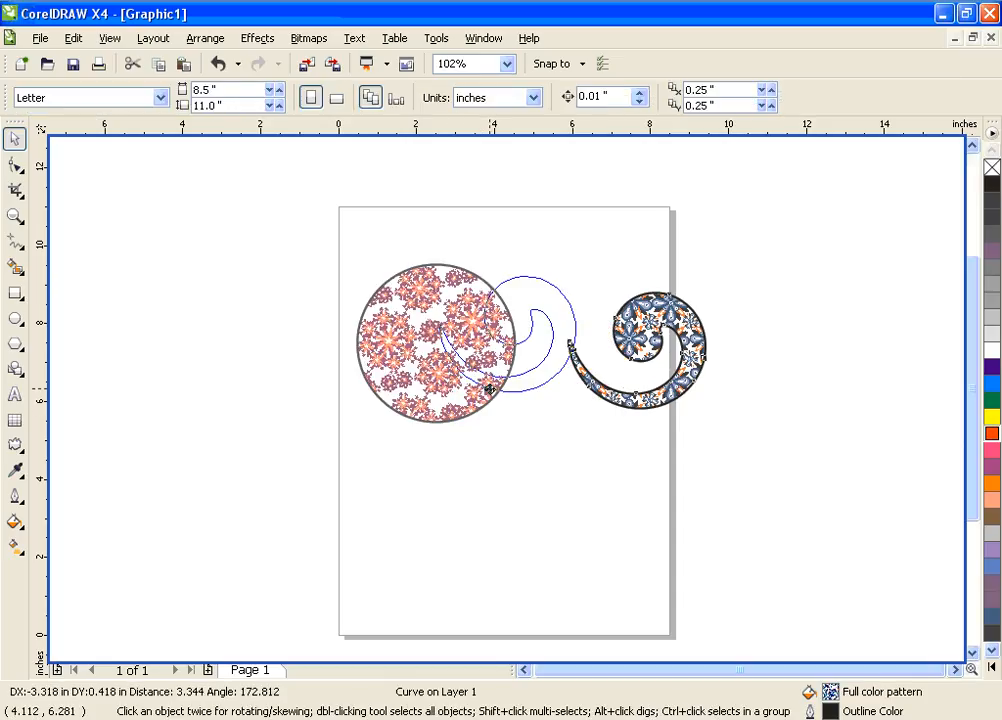
# Intersect the selected circle and spiral, and move both originals away from the intersection pieces
pyautogui.moveTo(303, 228); pyautogui.dragTo(648, 466)
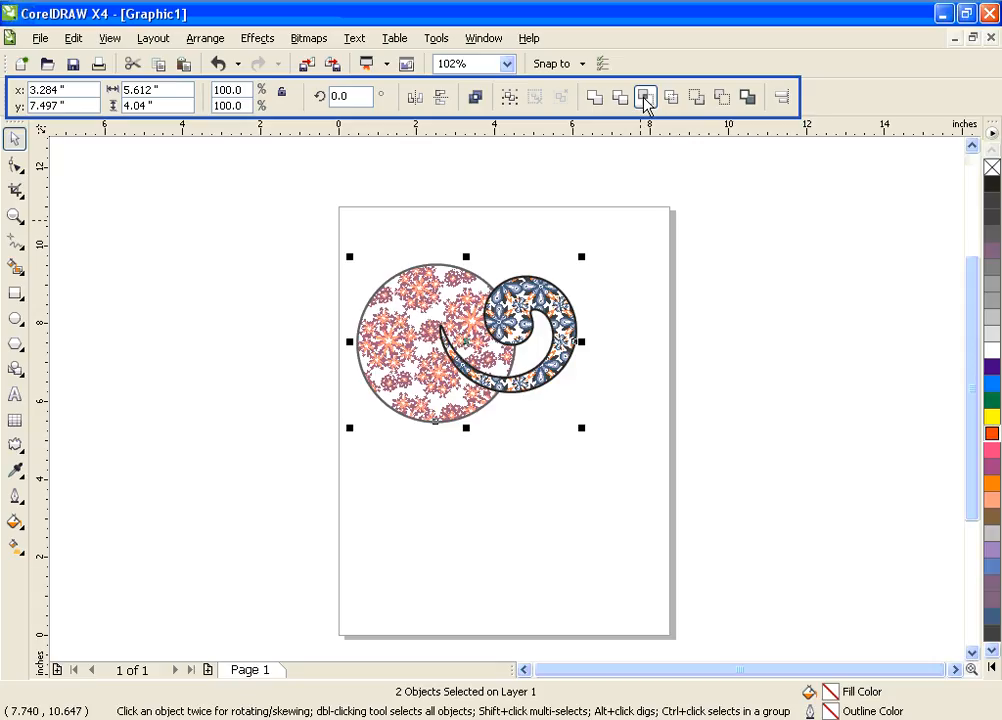
pyautogui.click(645, 99)
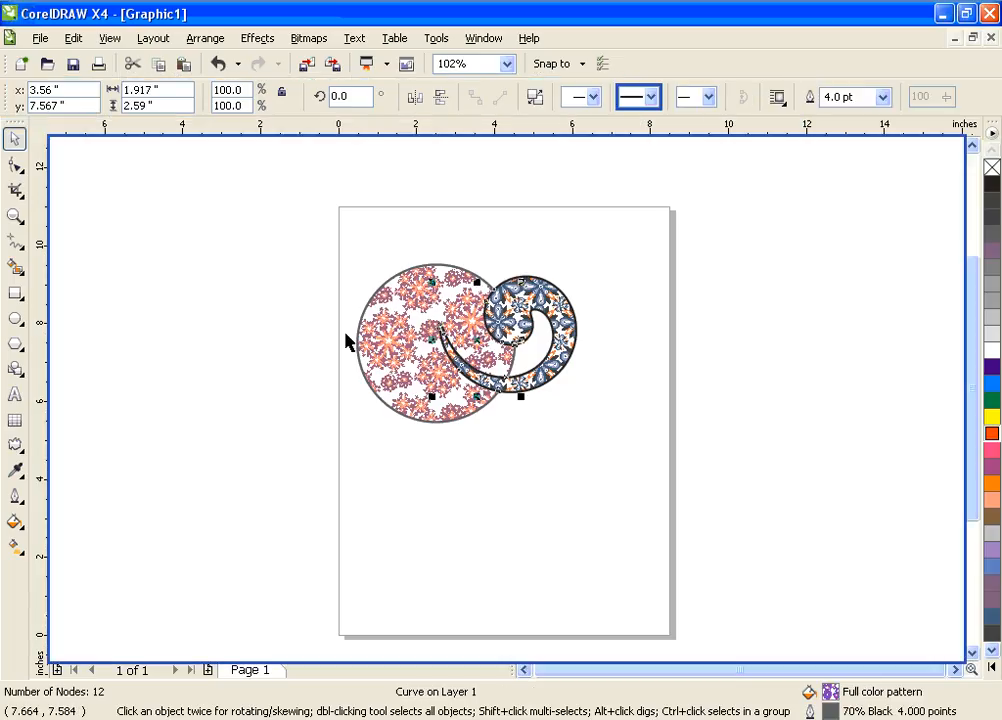
pyautogui.click(572, 481)
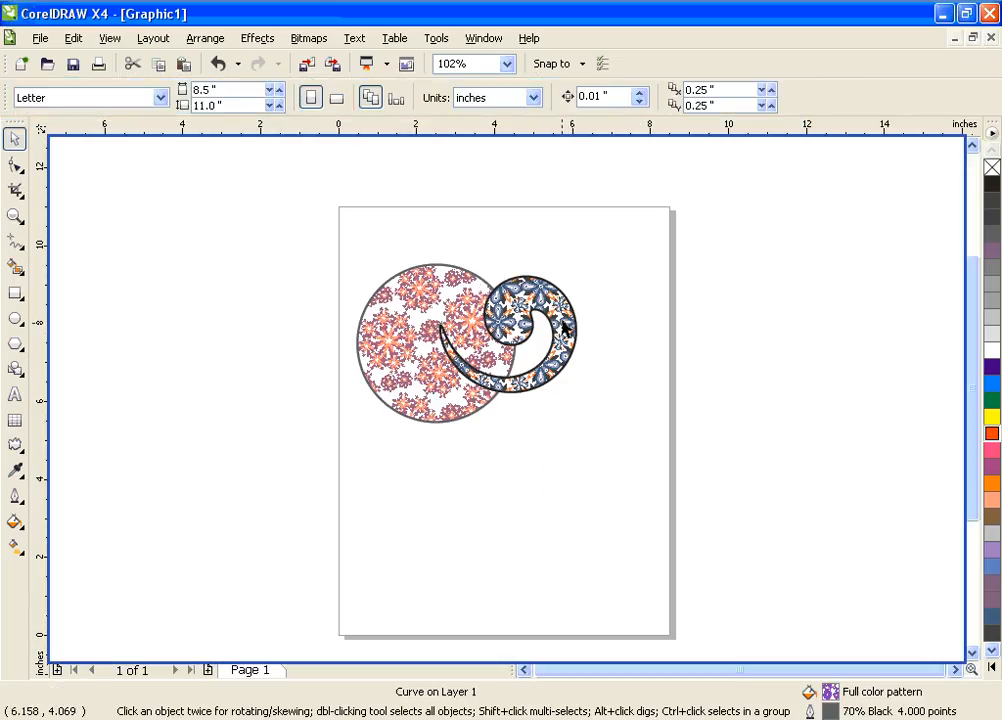
pyautogui.moveTo(562, 311); pyautogui.dragTo(691, 302)
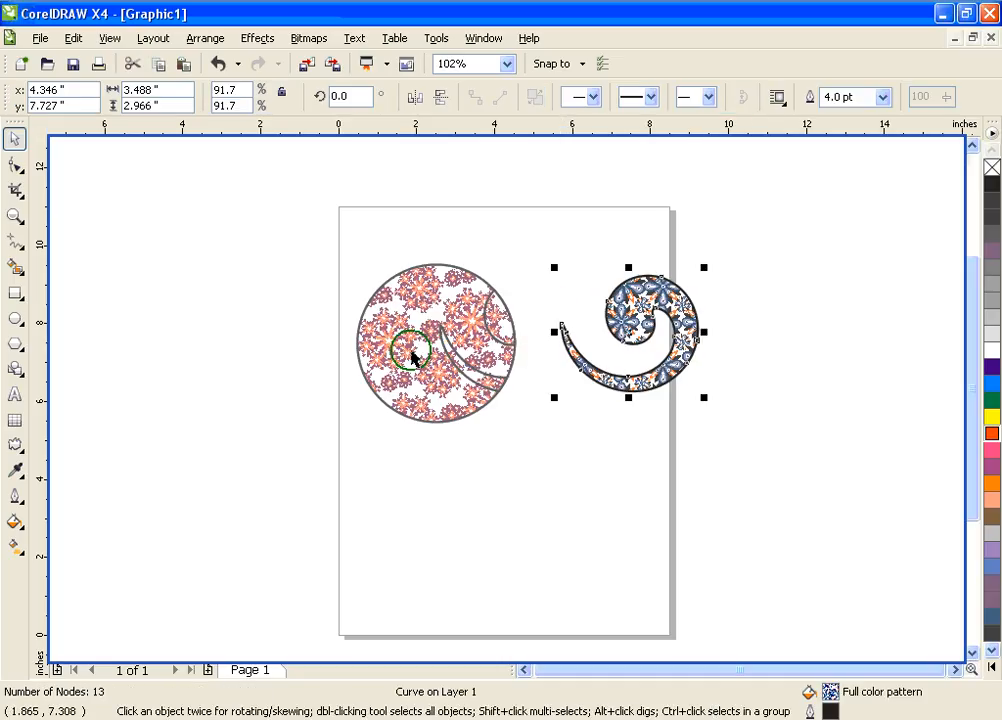
pyautogui.moveTo(414, 351); pyautogui.dragTo(309, 344)
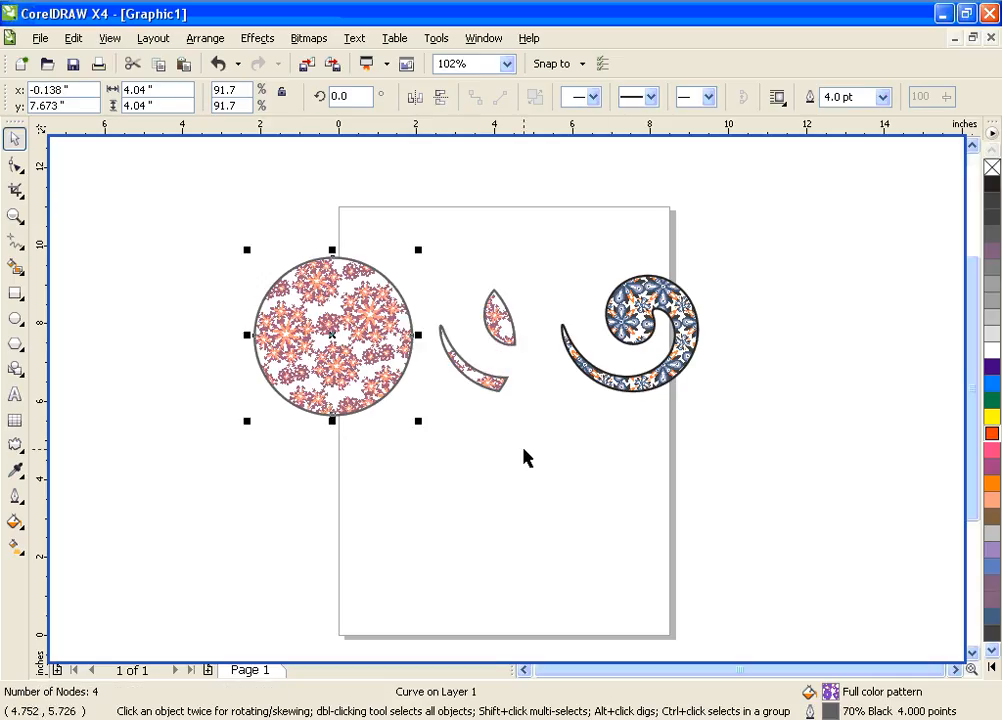
# Undo the moves and the intersection back to the original overlapping circle and spiral
pyautogui.hotkey('ctrl', 'z')
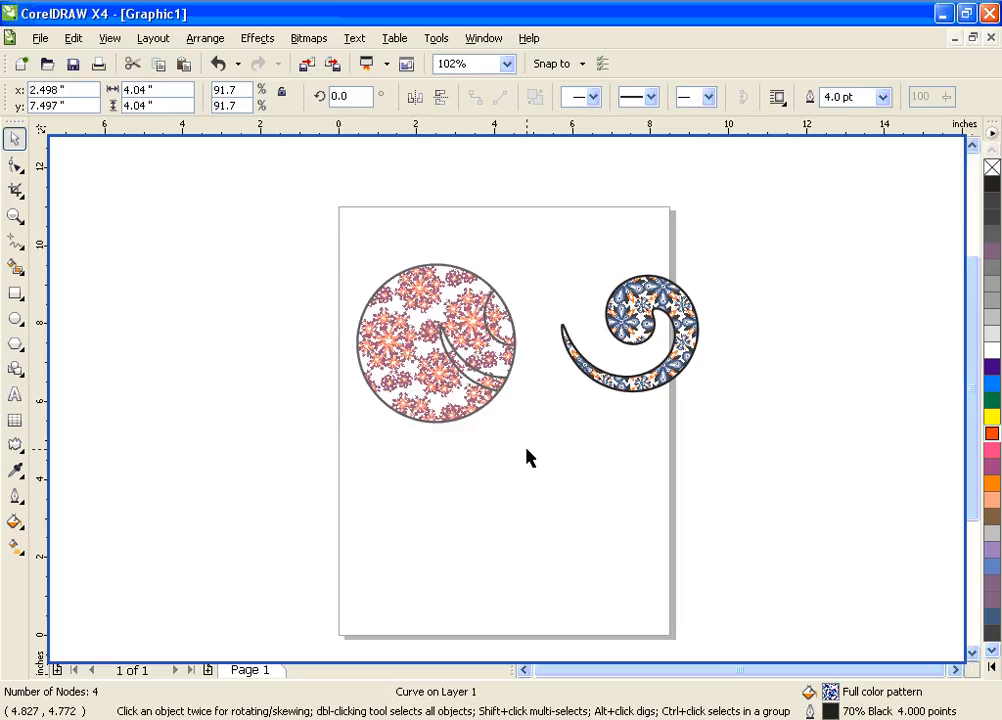
pyautogui.hotkey('ctrl', 'z')
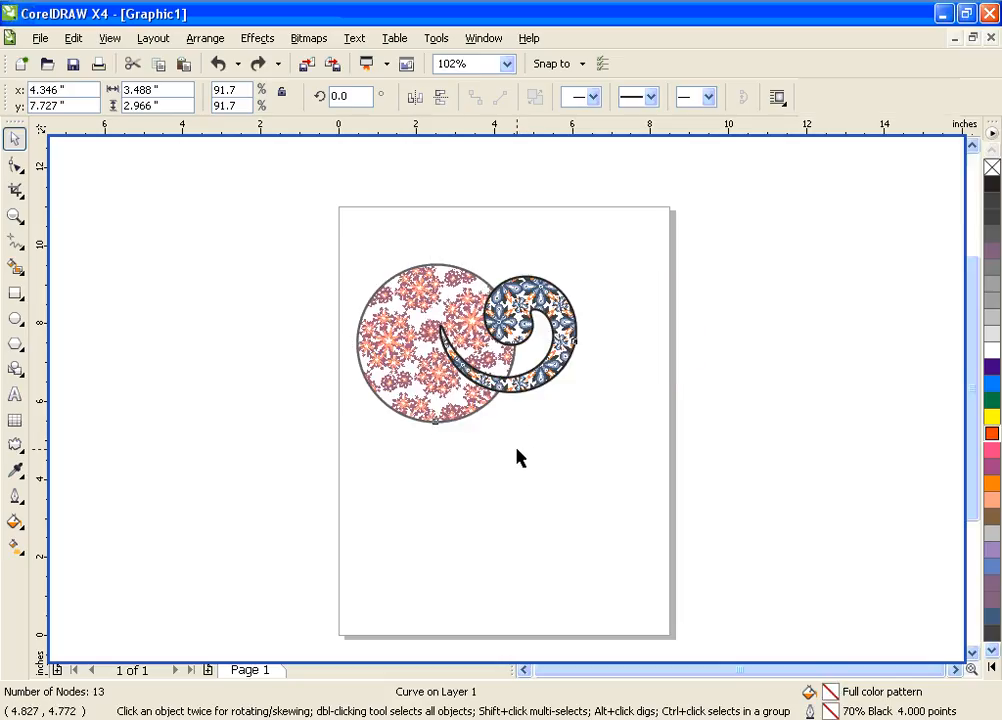
pyautogui.hotkey('ctrl', 'z')
# Move the spiral farther left to overlap more of the circle, and intersect the two shapes
pyautogui.click(517, 450)
pyautogui.moveTo(537, 309); pyautogui.dragTo(499, 317)
pyautogui.moveTo(304, 220); pyautogui.dragTo(595, 467)
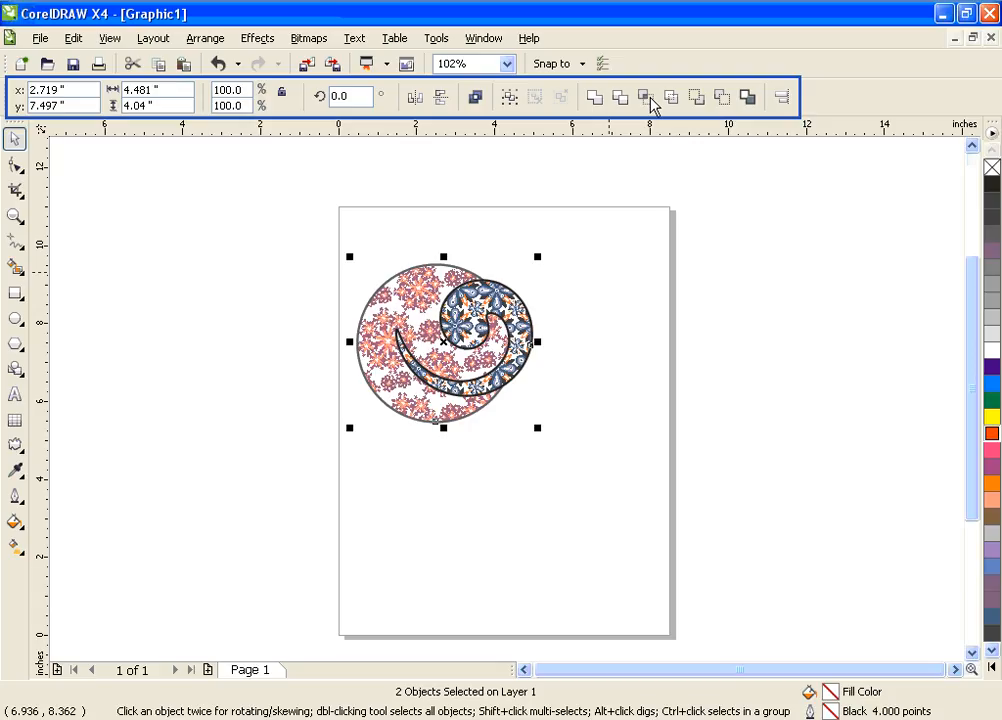
pyautogui.click(646, 97)
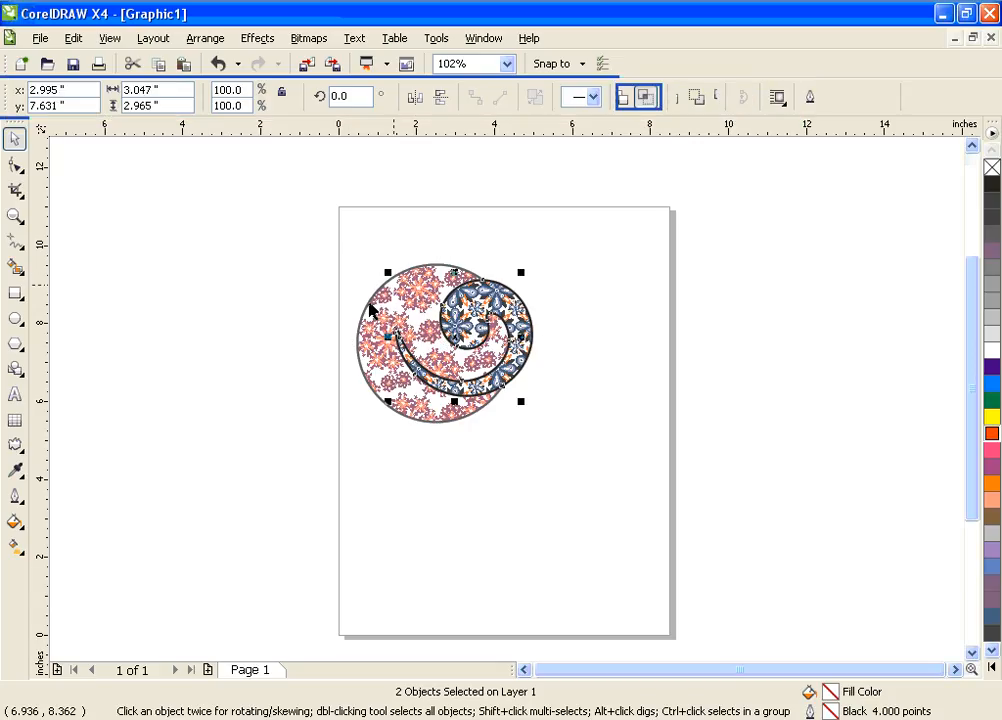
# Move the spiral-shaped intersection piece below the original shapes and delete it
pyautogui.click(505, 316)
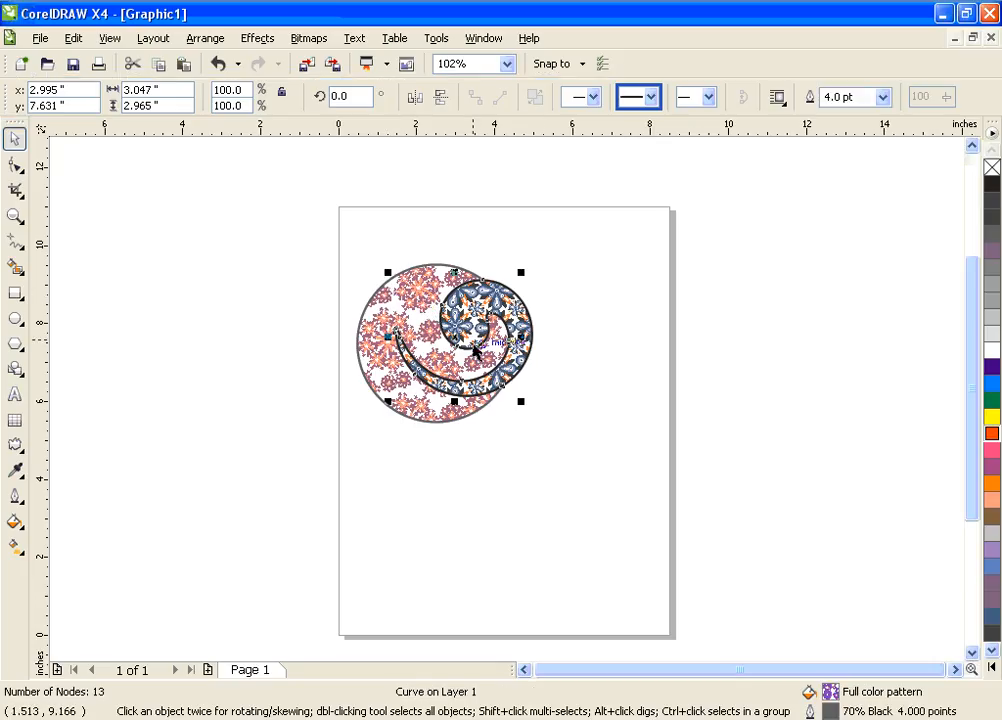
pyautogui.moveTo(461, 351); pyautogui.dragTo(521, 510)
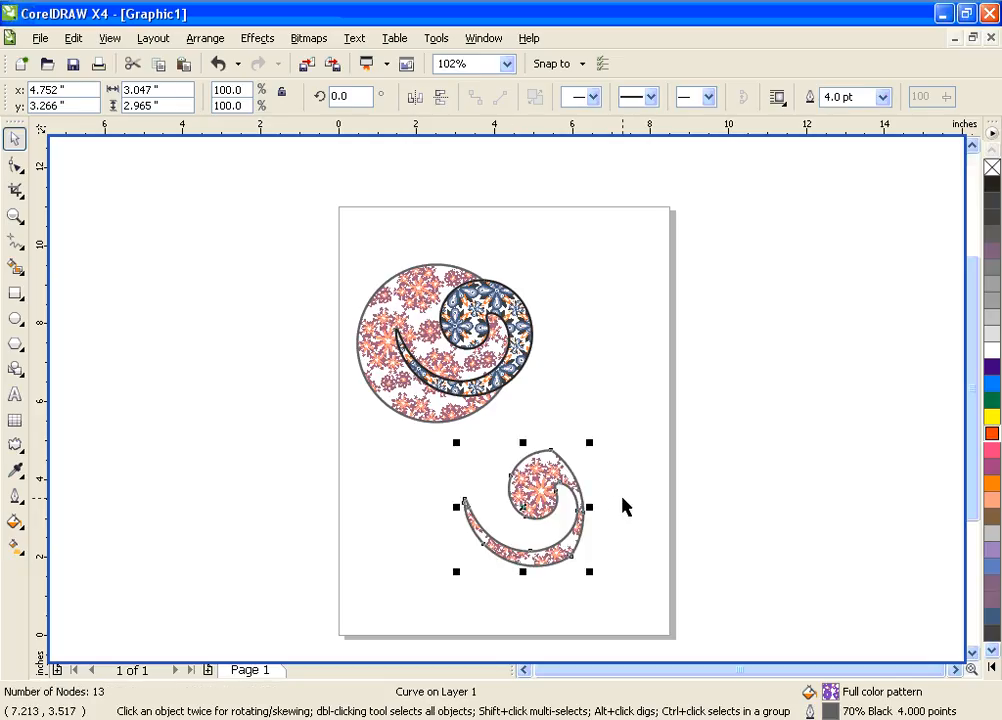
pyautogui.press('Delete')
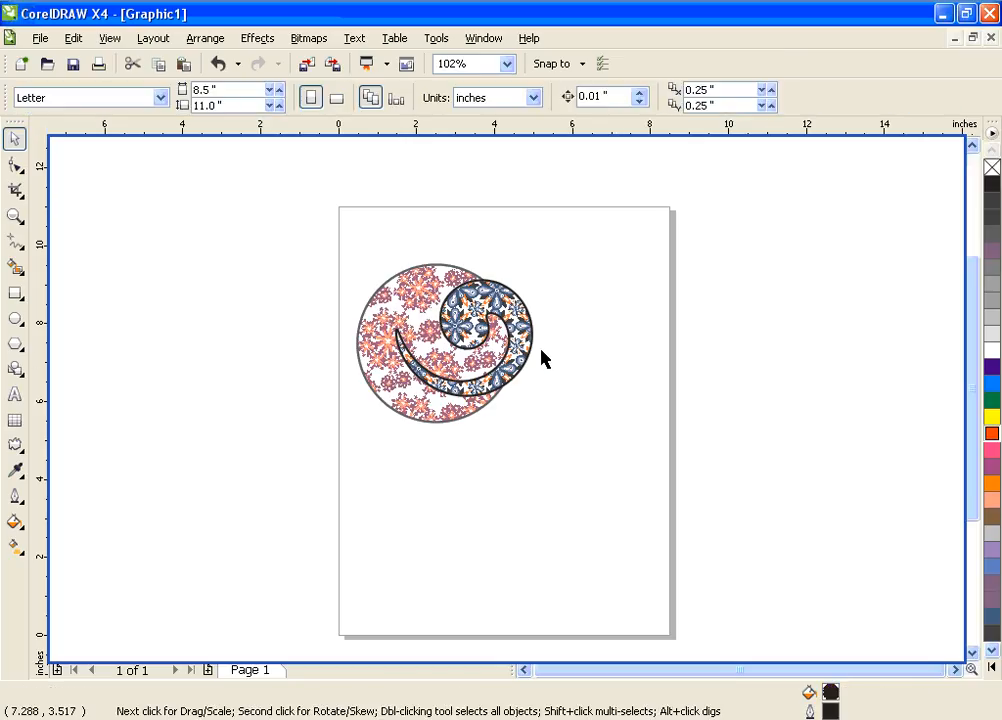
# Move the spiral about 1.4 inches right so it still overlaps the circle's edge, and simplify the two shapes
pyautogui.moveTo(531, 347); pyautogui.dragTo(583, 350)
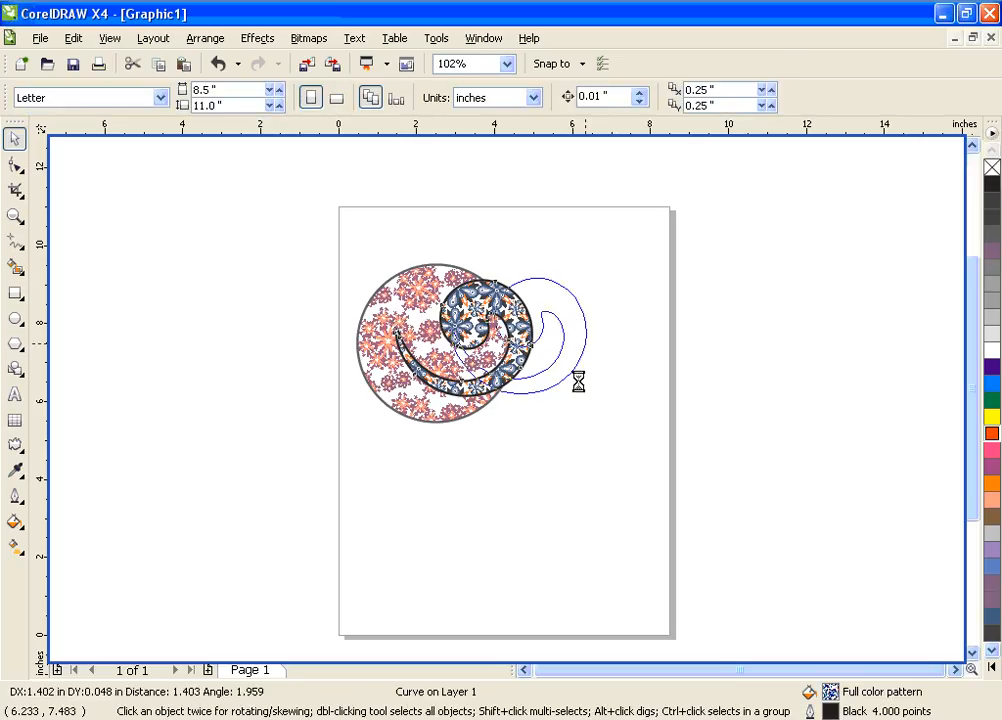
pyautogui.moveTo(369, 291); pyautogui.dragTo(660, 470)
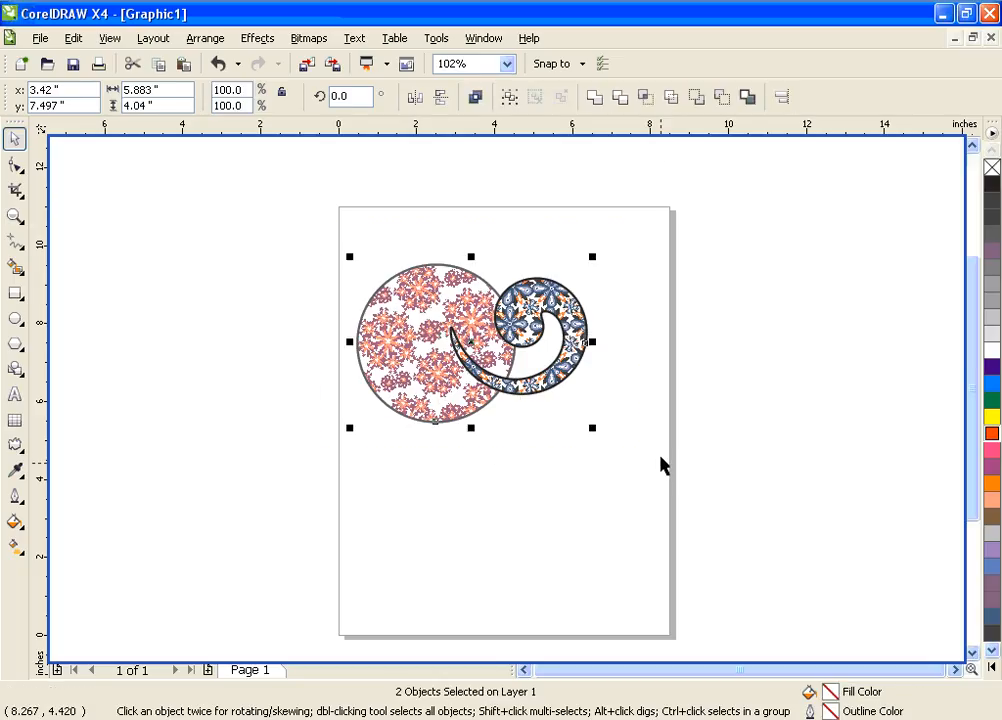
pyautogui.click(670, 100)
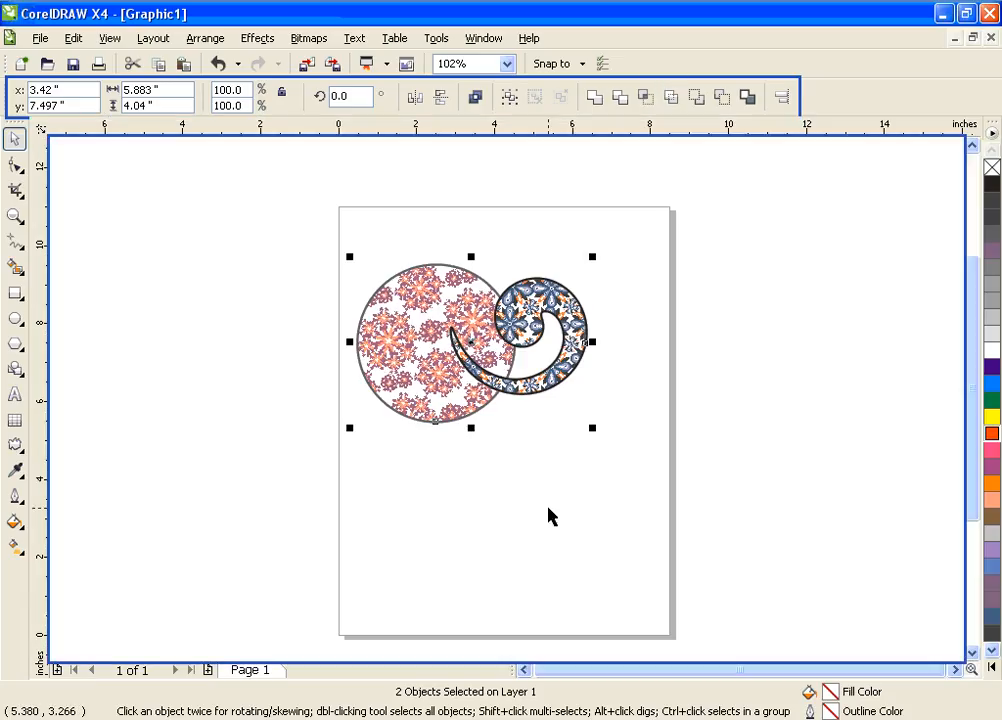
# Move the spiral off the cut circle, and undo both that move and the simplification
pyautogui.click(548, 498)
pyautogui.moveTo(580, 307); pyautogui.dragTo(664, 310)
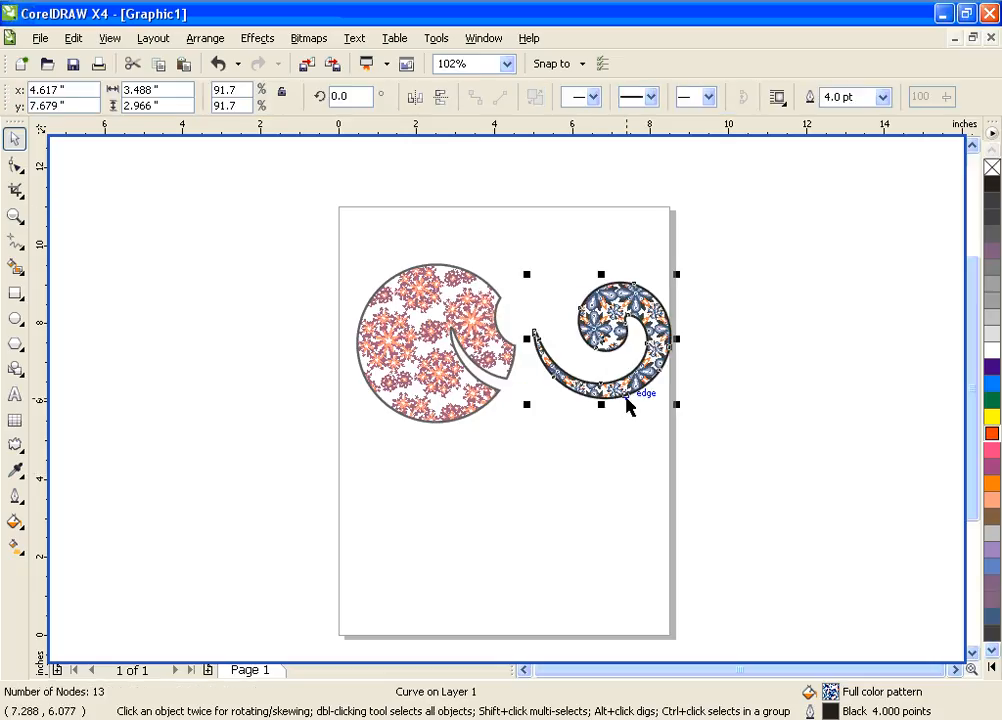
pyautogui.moveTo(628, 404); pyautogui.dragTo(540, 412)
pyautogui.hotkey('ctrl', 'a')
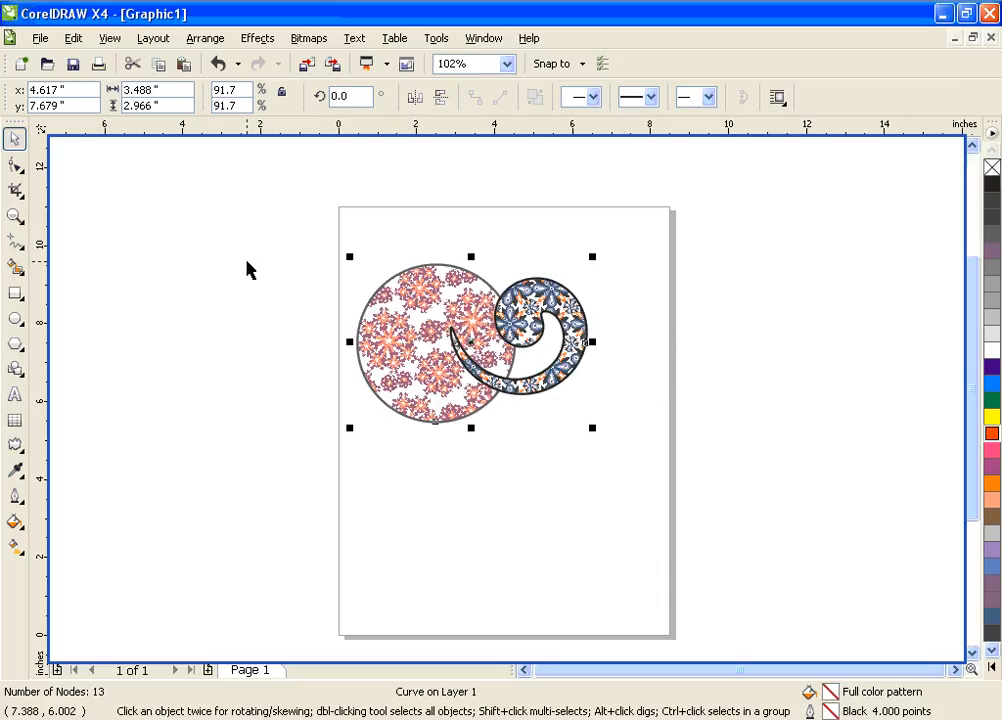
# Try Front Minus Back and Back Minus Front in turn on the selected circle and spiral, undoing each result
pyautogui.moveTo(257, 217); pyautogui.dragTo(676, 486)
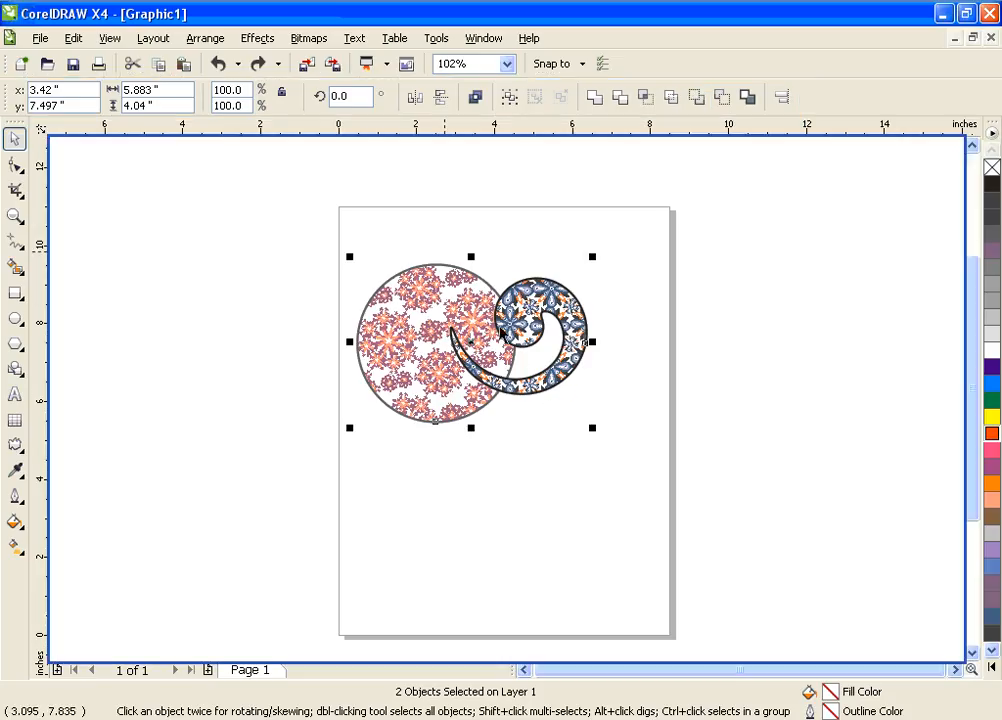
pyautogui.moveTo(320, 212); pyautogui.dragTo(684, 506)
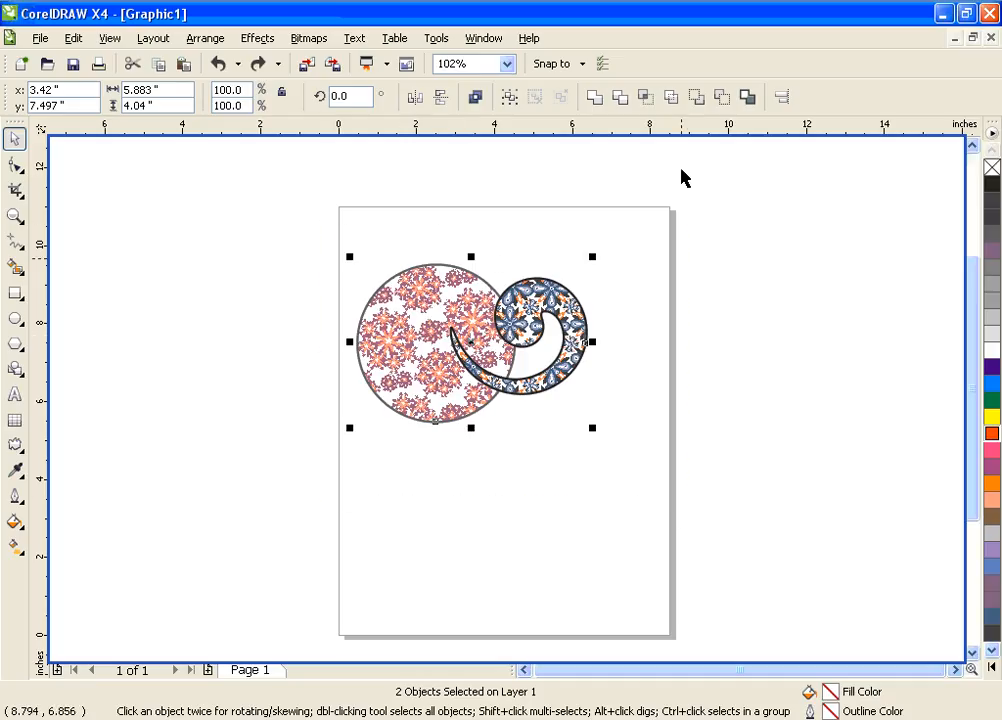
pyautogui.click(696, 99)
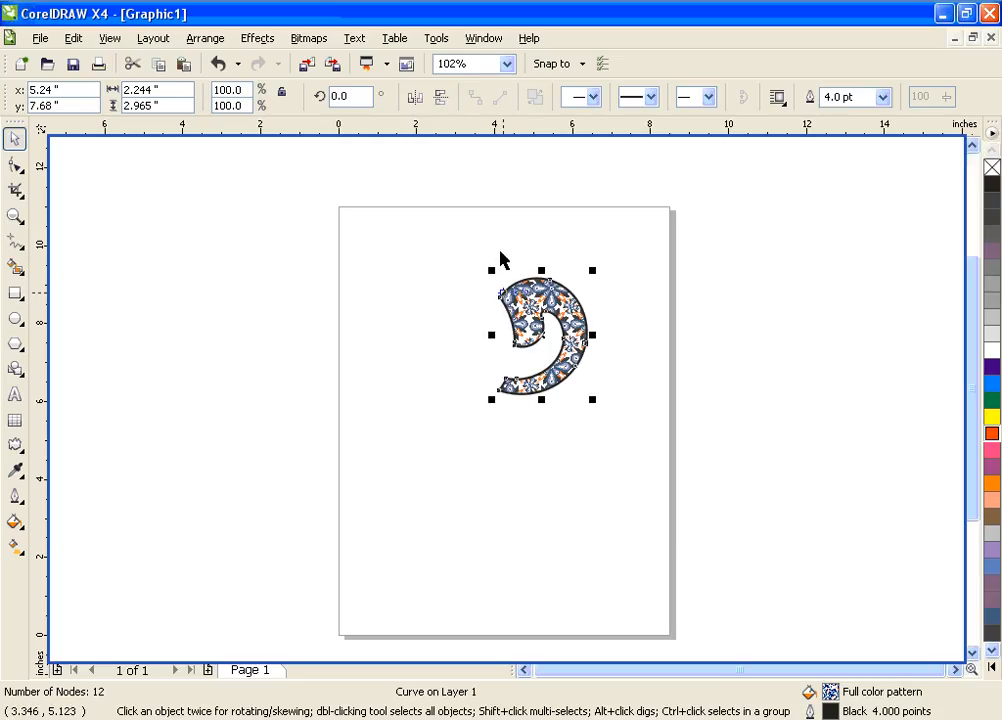
pyautogui.click(236, 425)
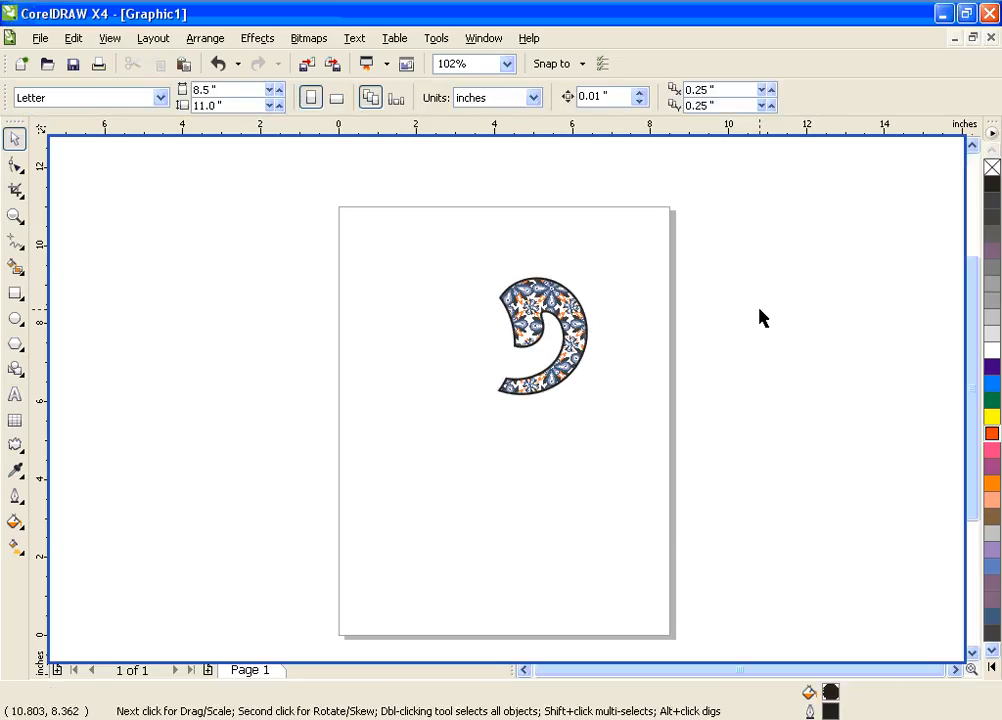
pyautogui.hotkey('ctrl', 'z')
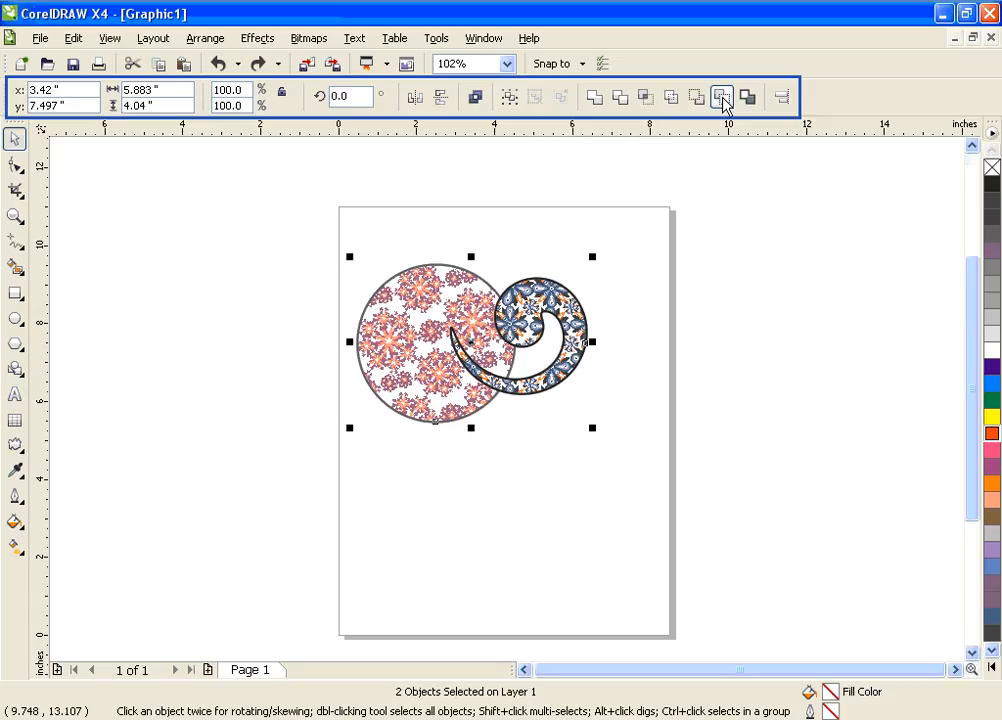
pyautogui.click(721, 97)
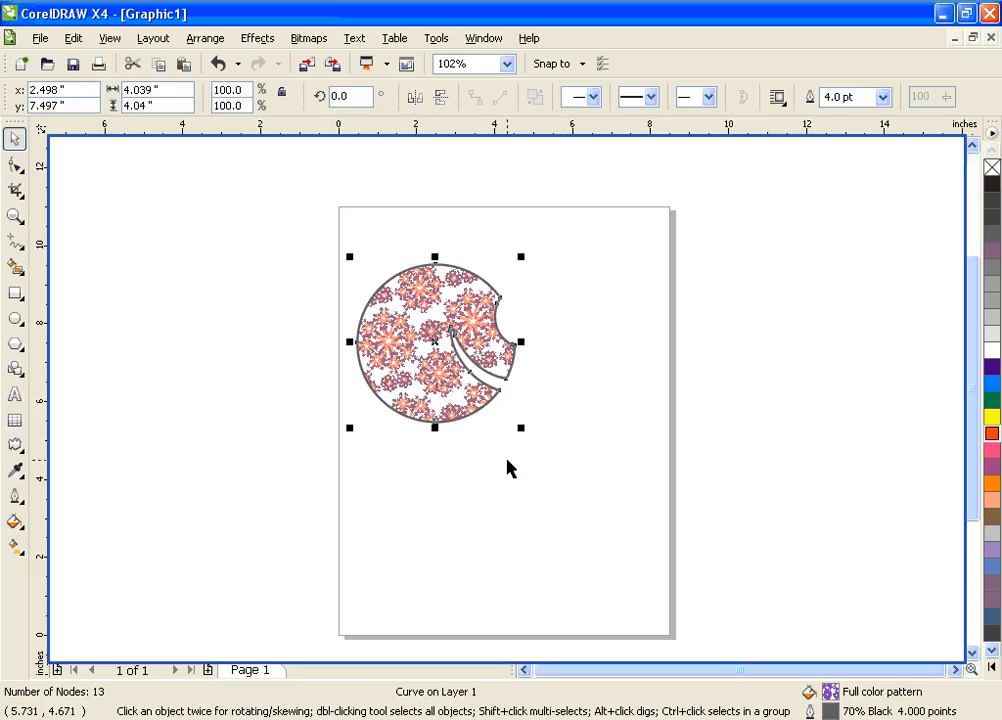
pyautogui.hotkey('ctrl', 'z')
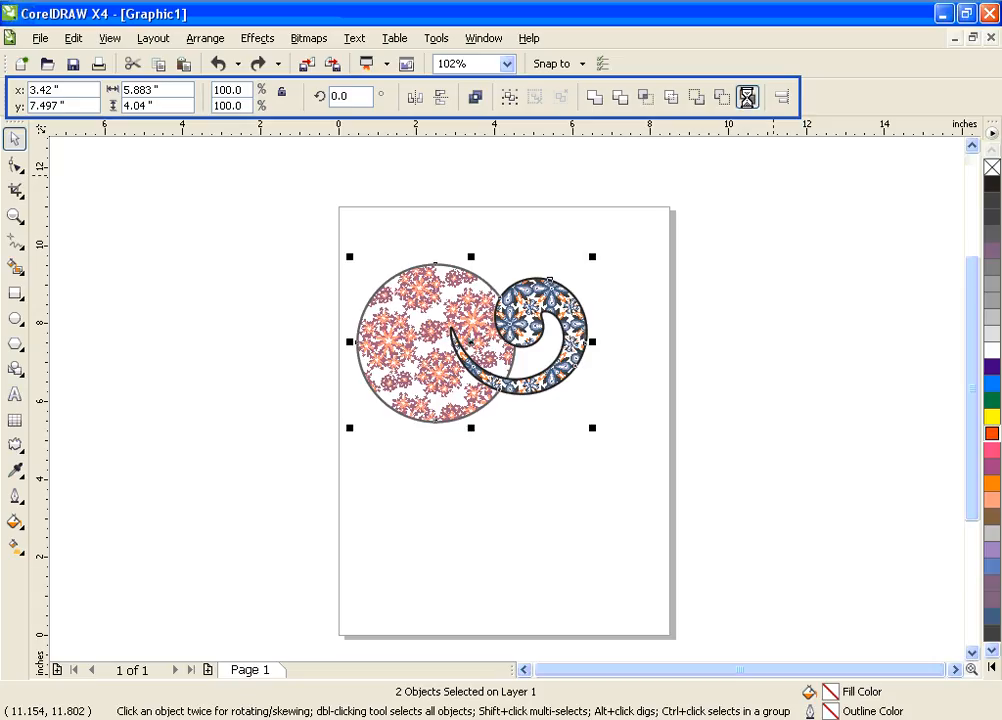
# Create a boundary around the selected circle and spiral, and set the boundary shape to No Fill
pyautogui.click(748, 97)
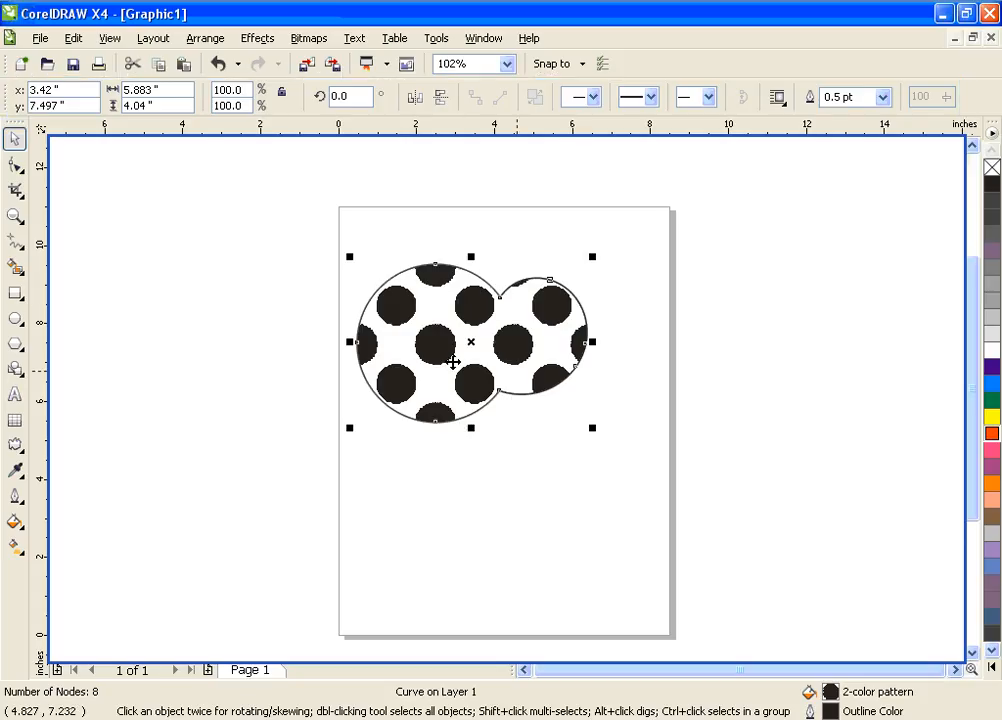
pyautogui.click(15, 548)
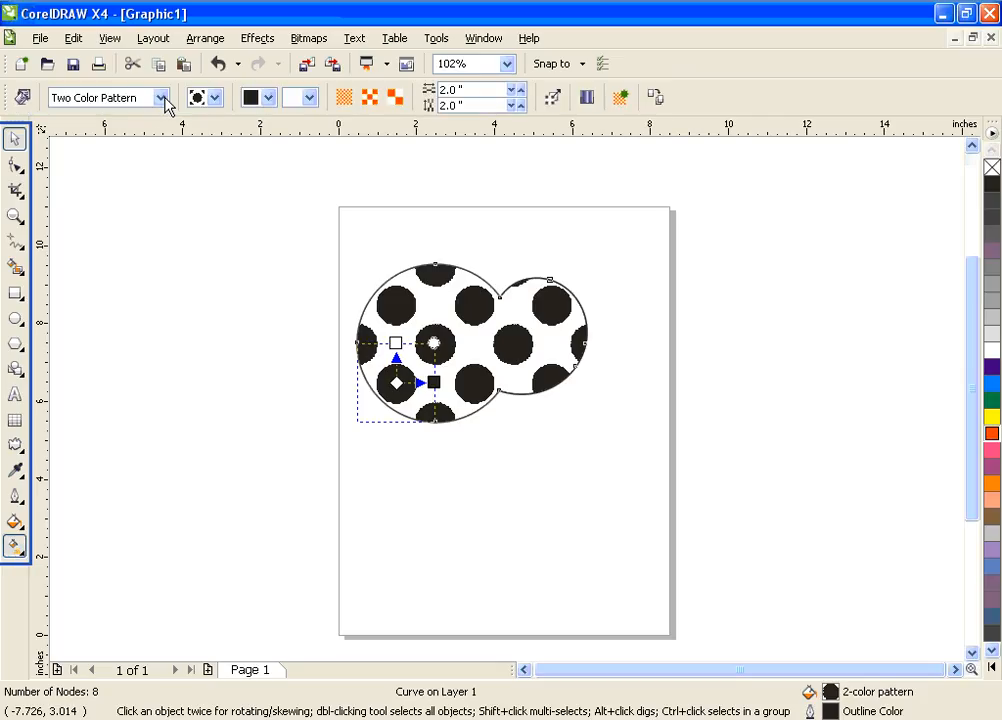
pyautogui.click(162, 98)
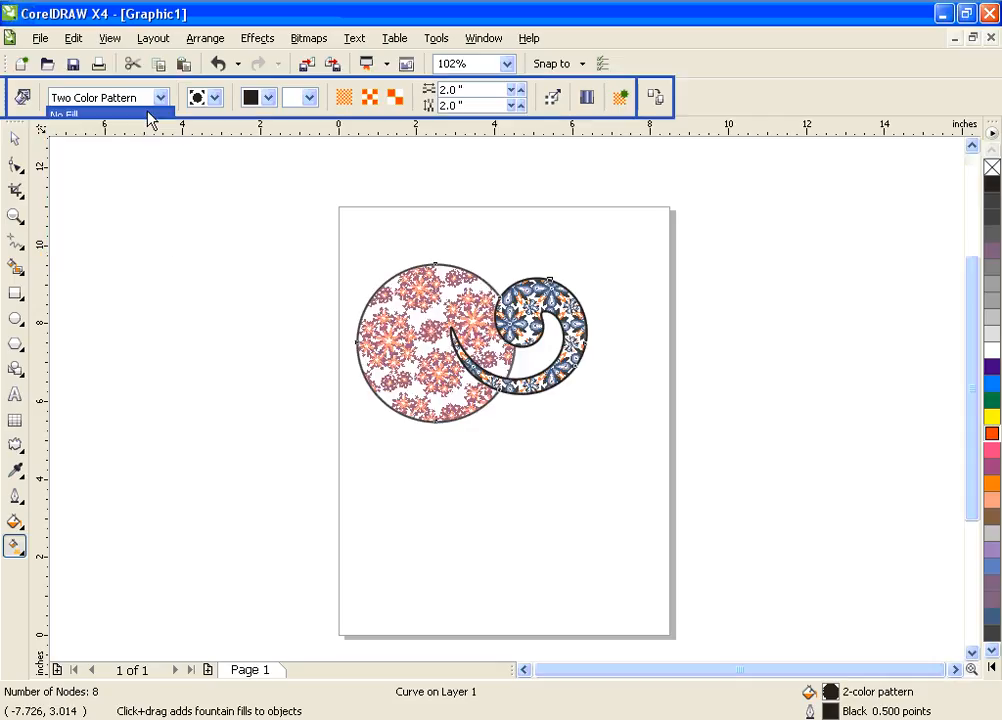
pyautogui.click(150, 117)
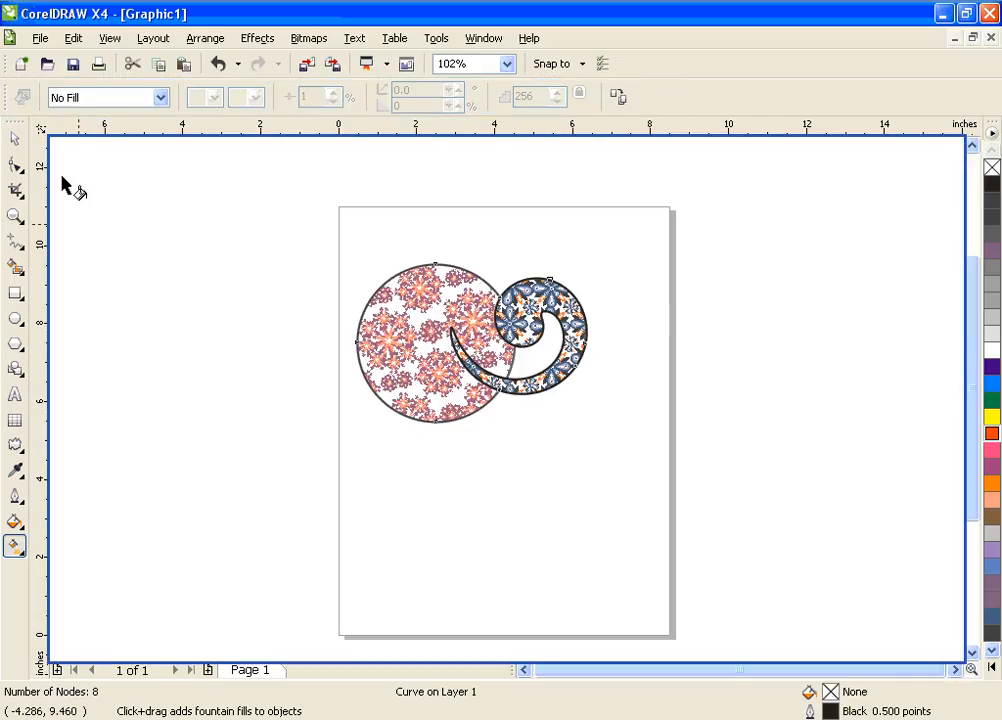
# Move the unfilled boundary outline below the original shapes and delete it
pyautogui.click(14, 139)
pyautogui.press('space')
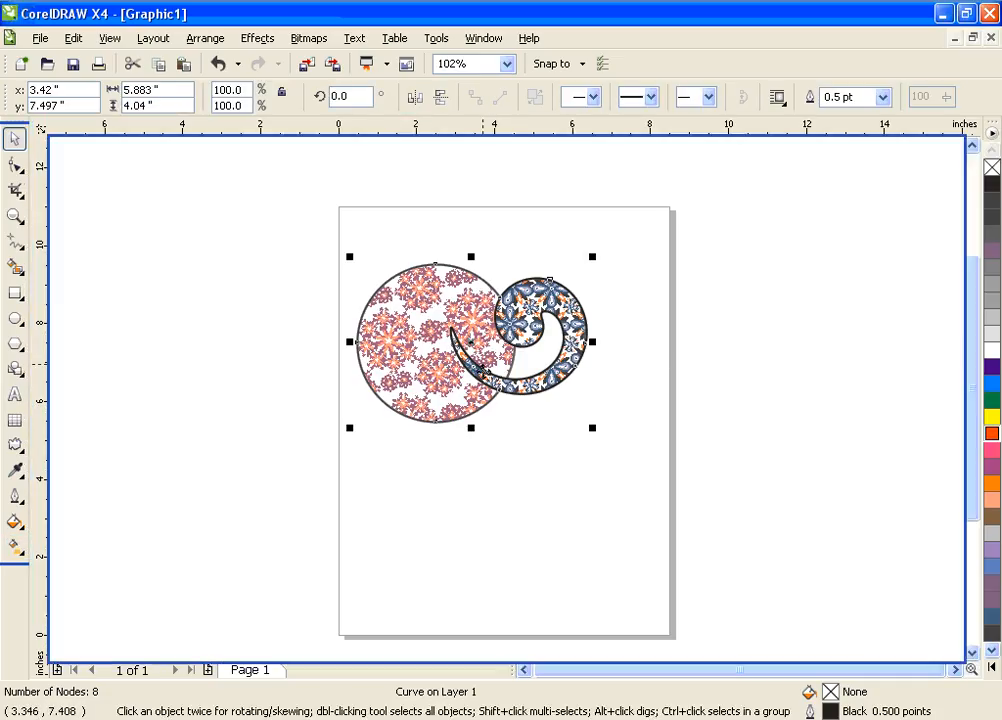
pyautogui.moveTo(469, 341); pyautogui.dragTo(543, 526)
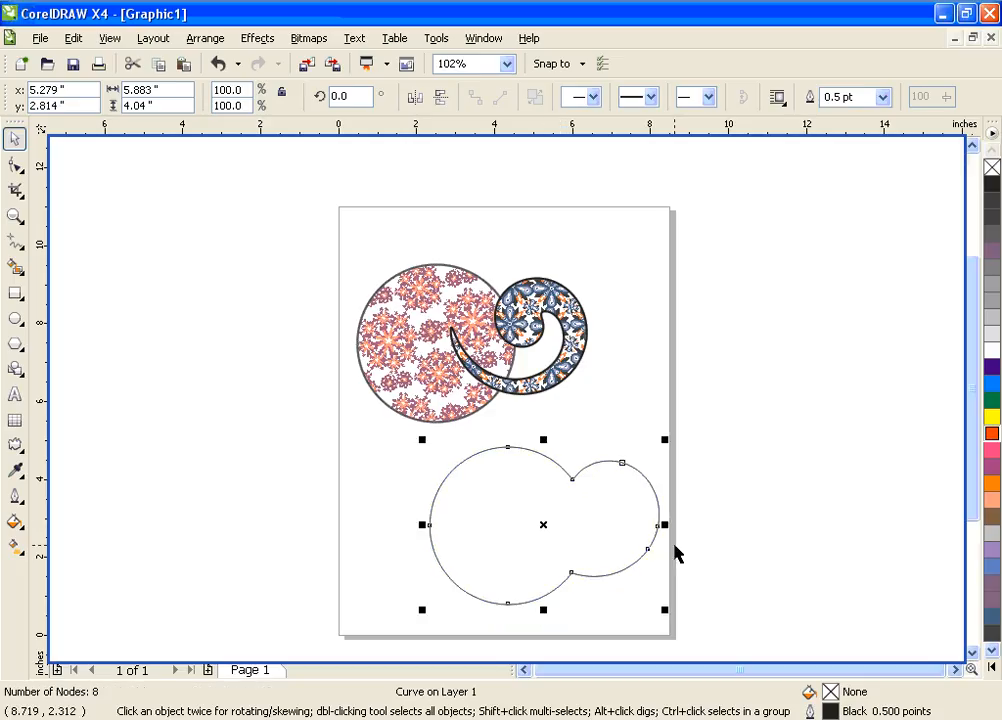
pyautogui.press('Delete')
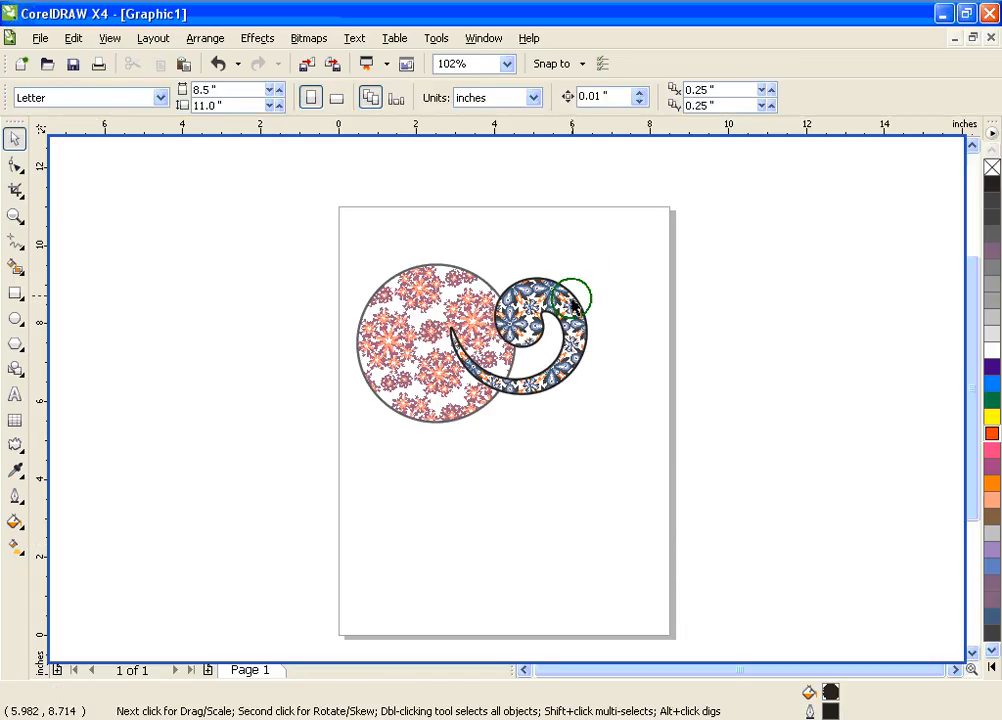
# Move the spiral up and right so only its tail overlaps the circle, and create a boundary around both shapes
pyautogui.moveTo(580, 307); pyautogui.dragTo(599, 255)
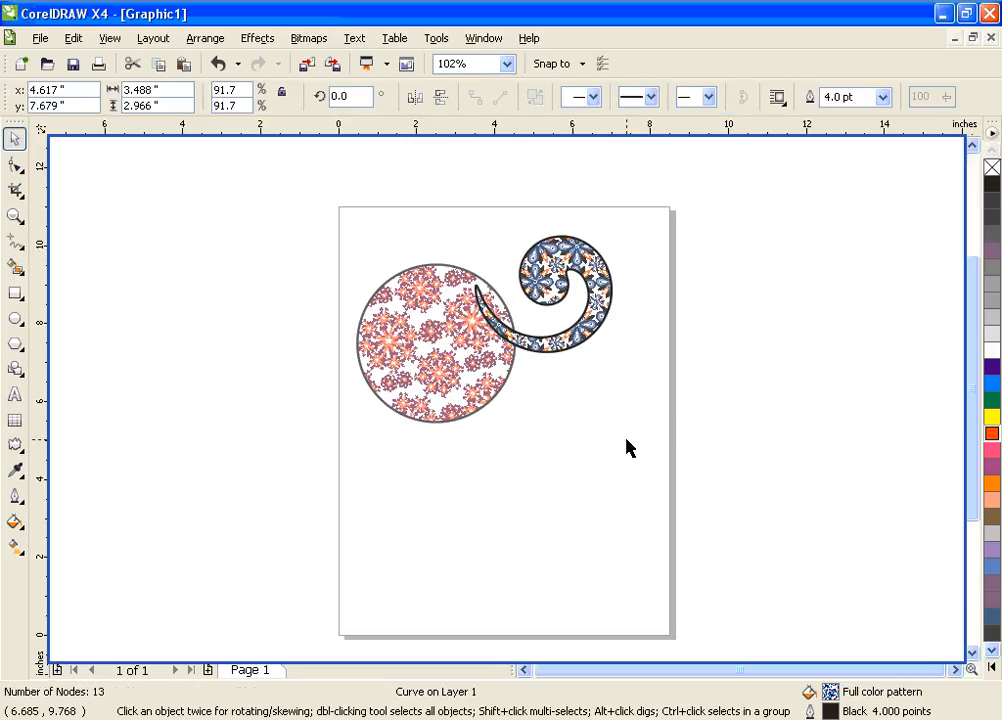
pyautogui.moveTo(302, 180); pyautogui.dragTo(654, 455)
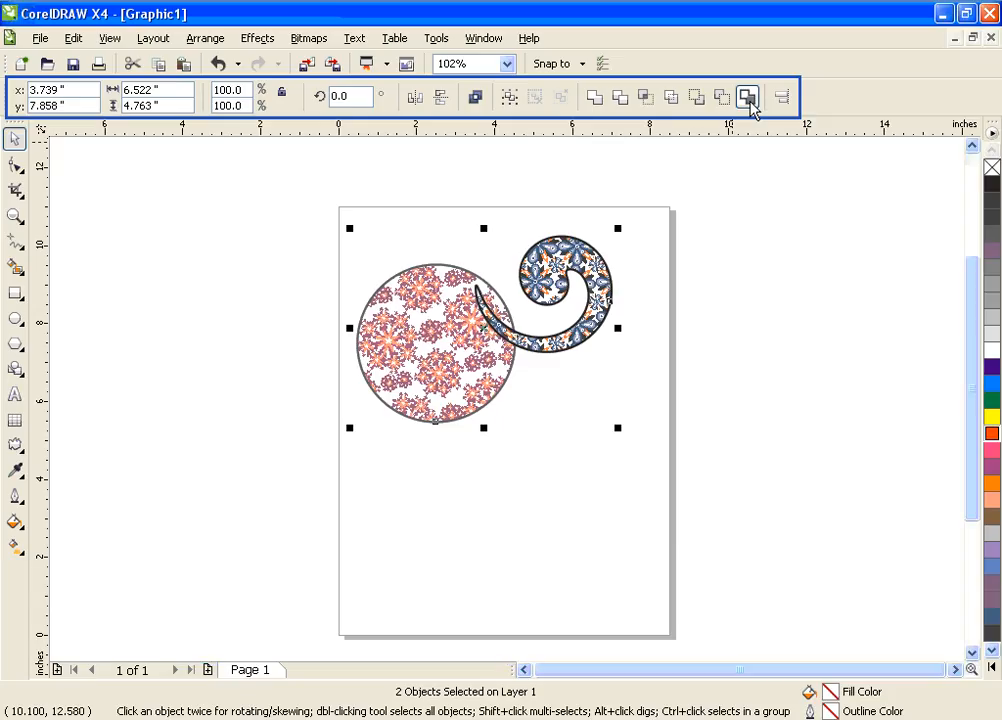
pyautogui.click(749, 99)
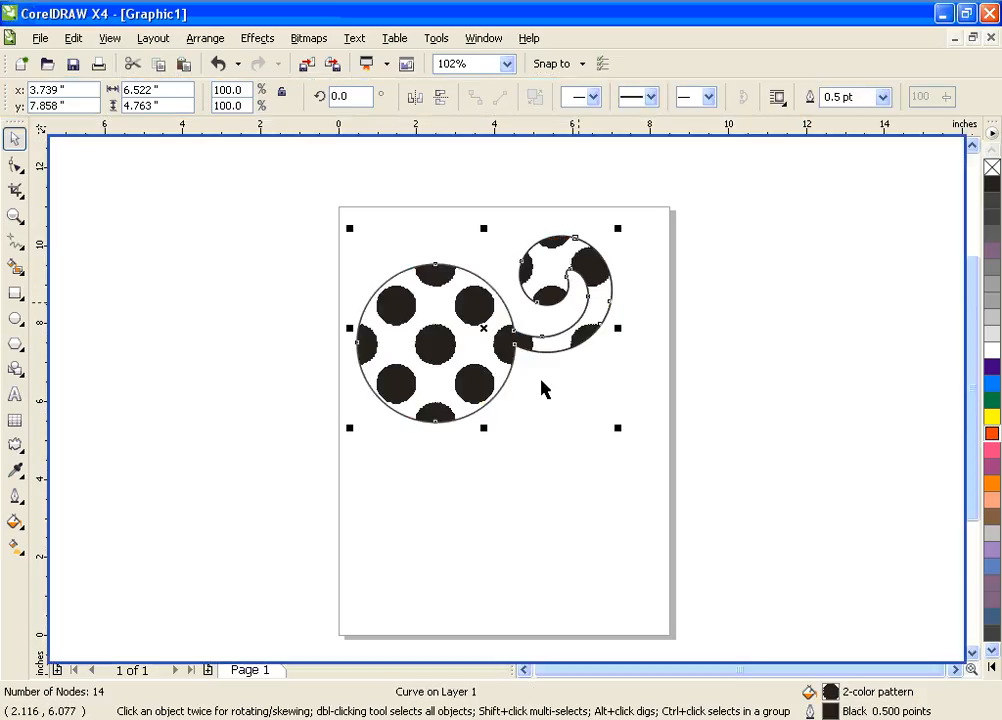
# Set the new boundary shape to No Fill and move it below the original circle and spiral
pyautogui.click(15, 545)
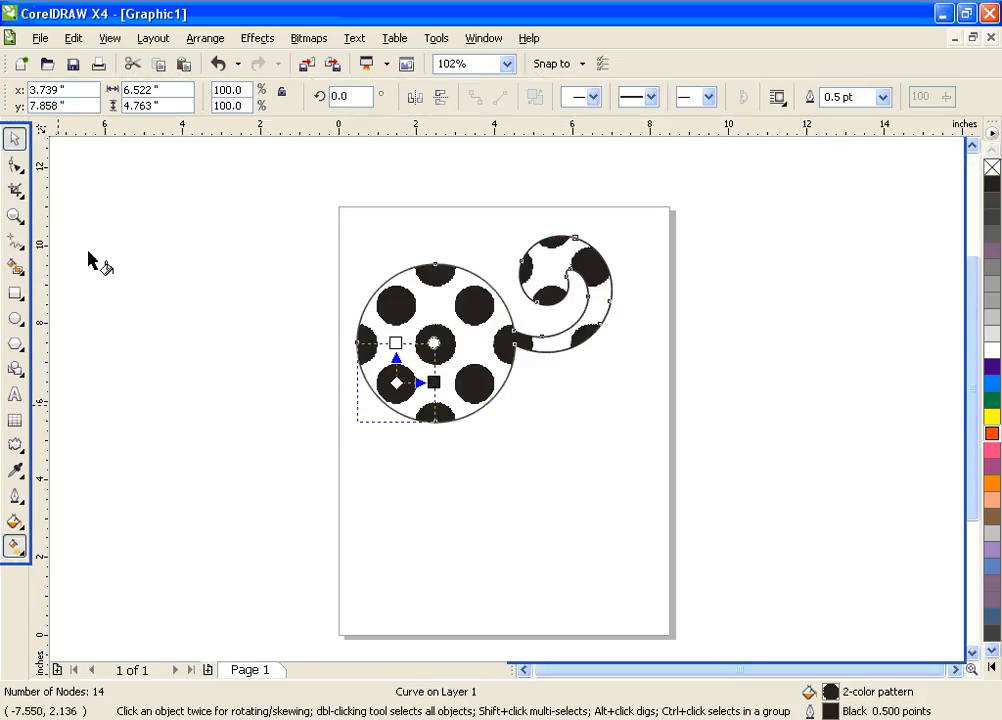
pyautogui.click(160, 97)
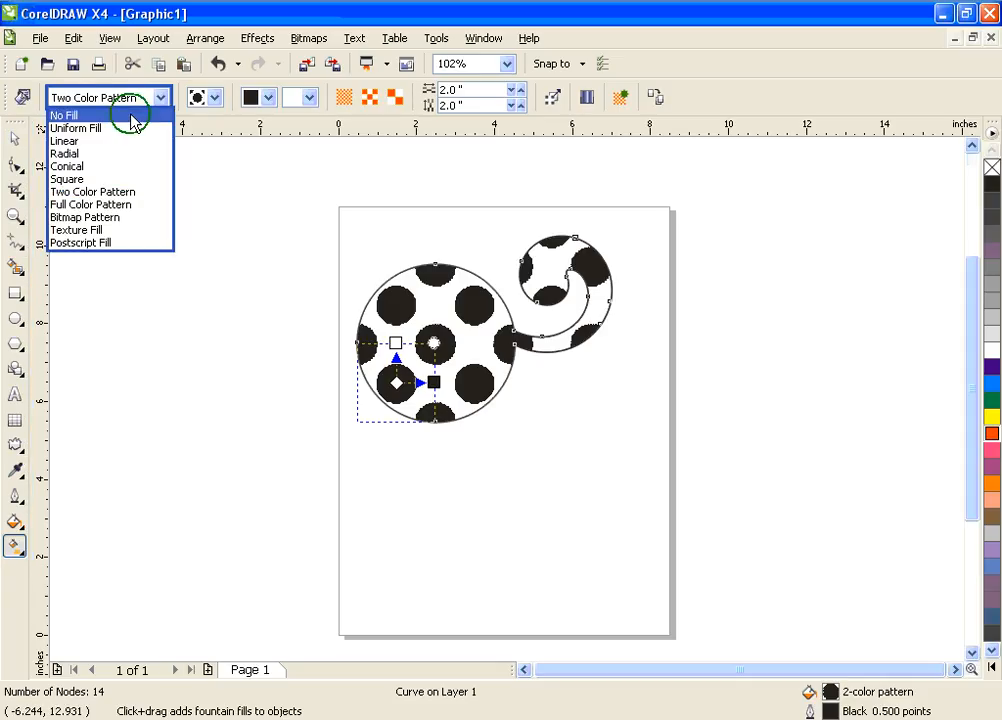
pyautogui.click(133, 118)
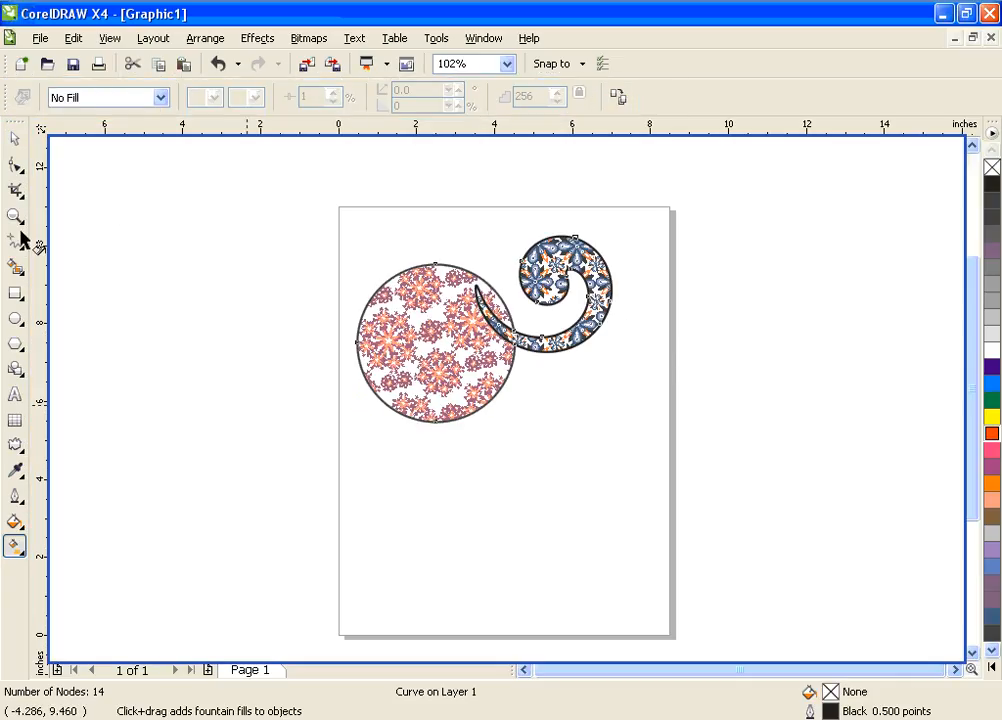
pyautogui.click(15, 138)
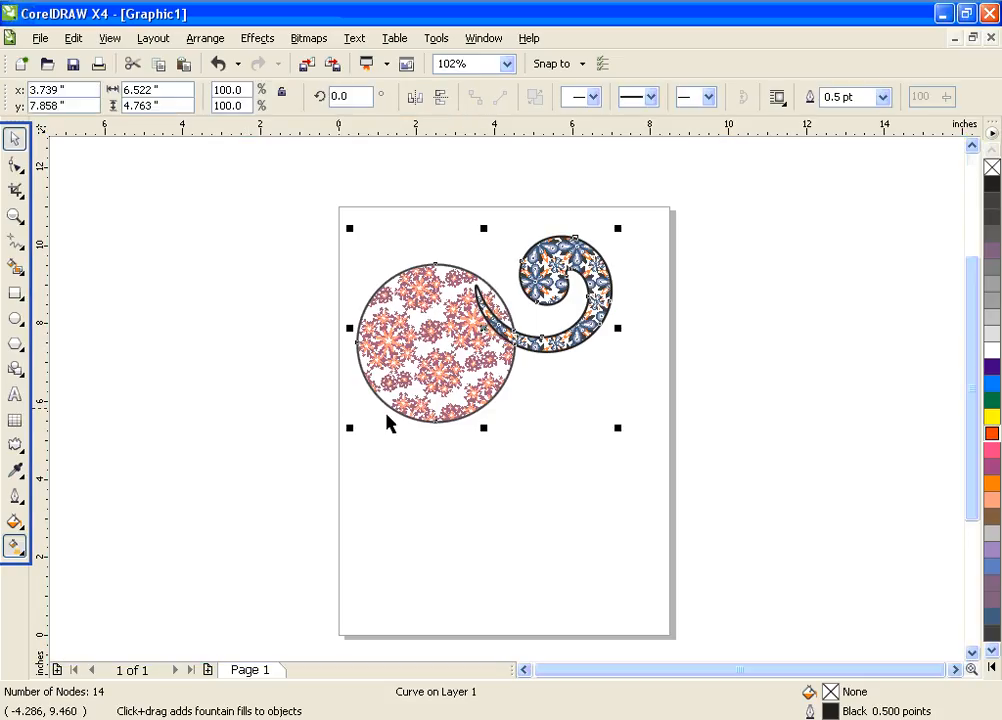
pyautogui.moveTo(484, 333); pyautogui.dragTo(528, 519)
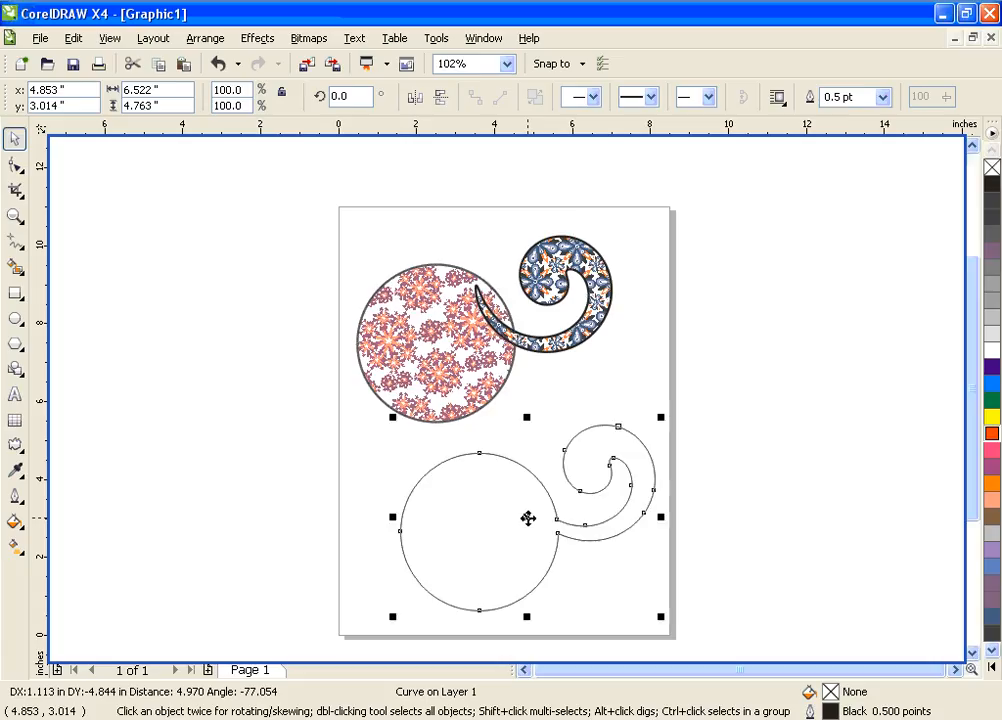
# Fill the boundary shape below the originals with Green, and delete it
pyautogui.click(757, 424)
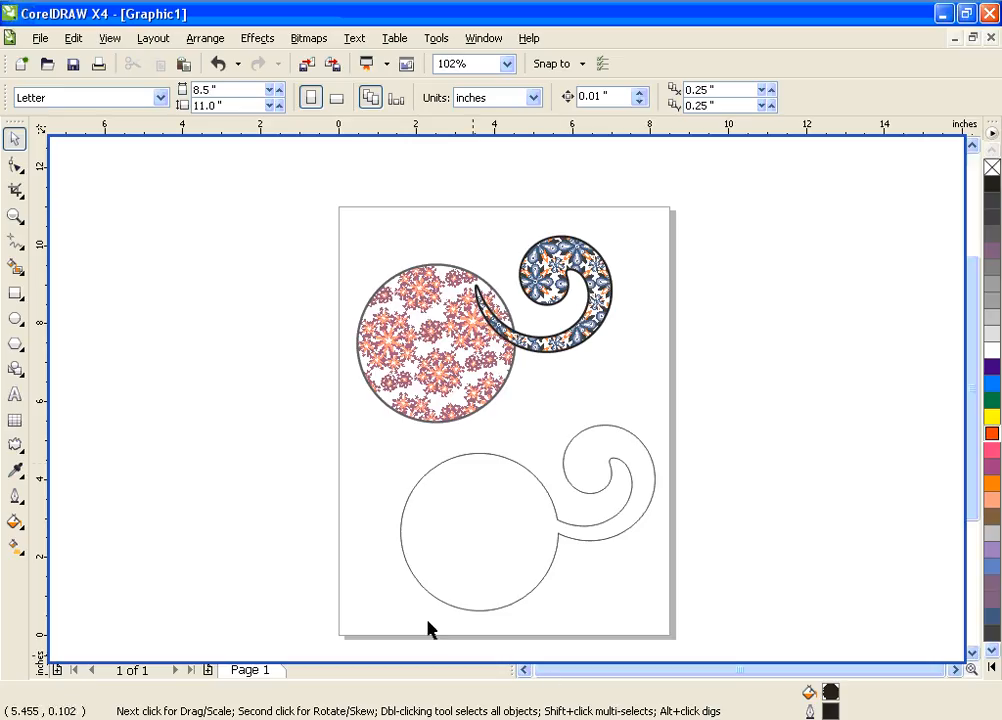
pyautogui.click(627, 465)
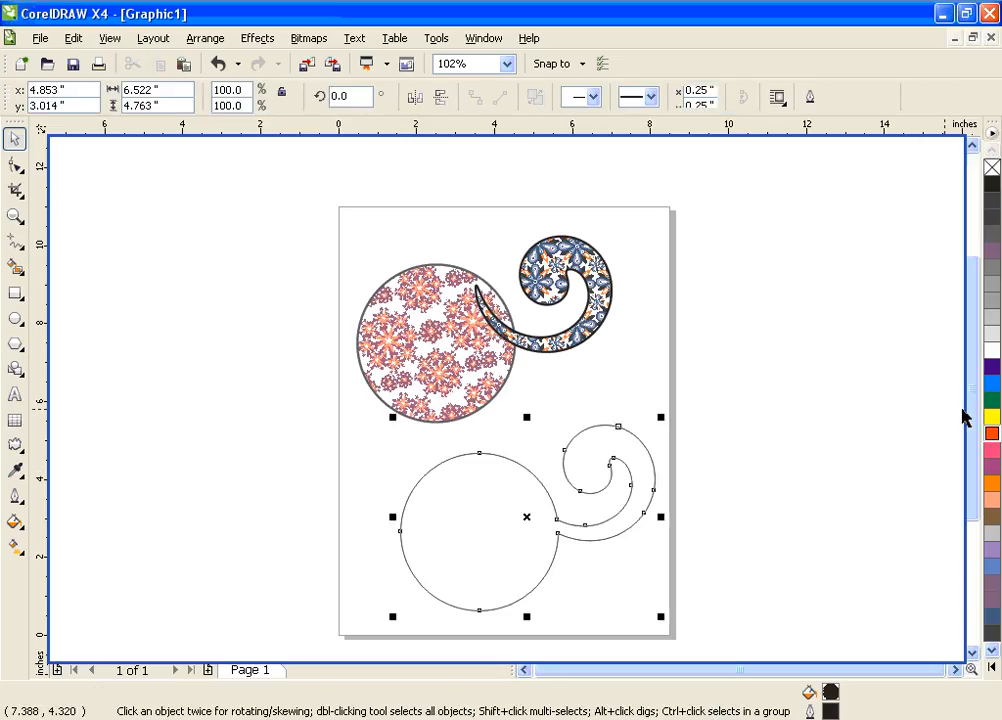
pyautogui.click(991, 401)
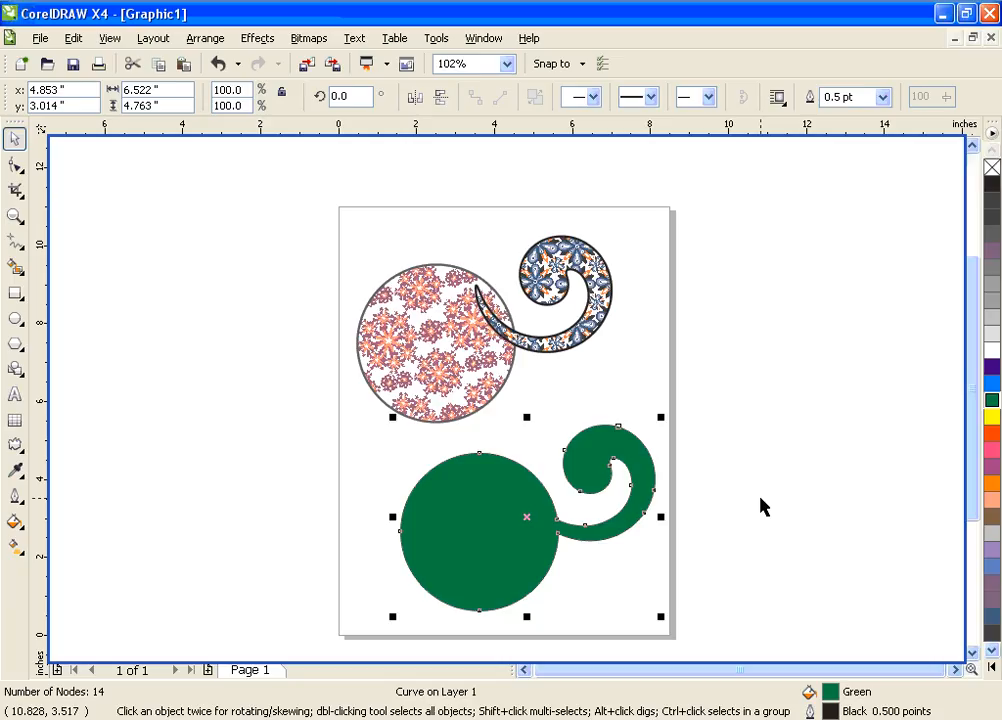
pyautogui.press('Delete')
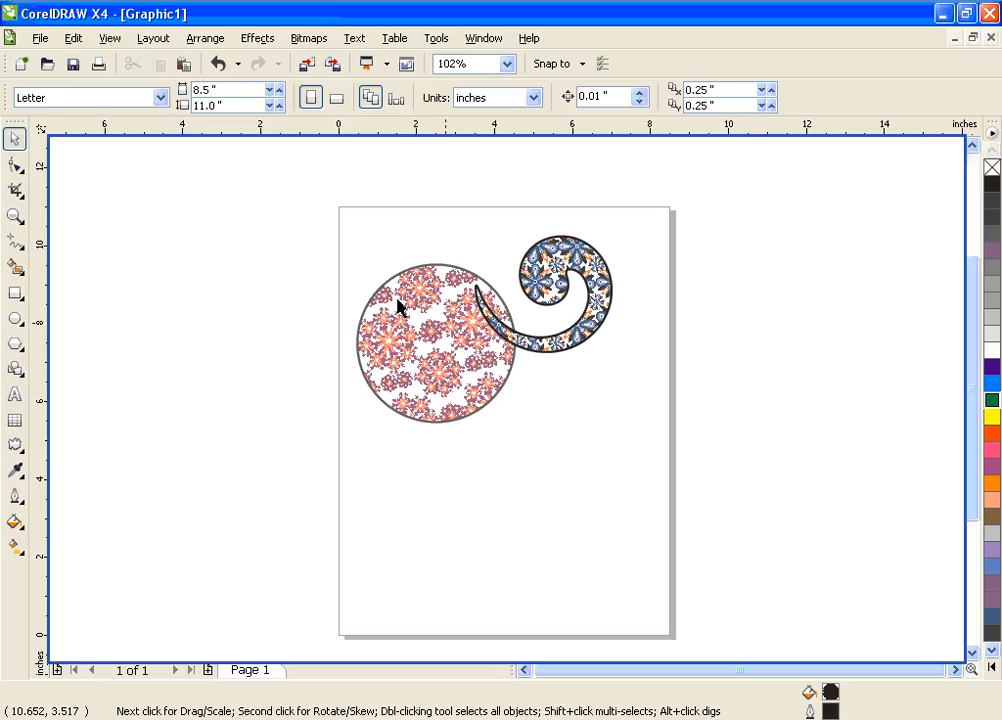
# Select both the circle and the spiral
pyautogui.moveTo(277, 161); pyautogui.dragTo(700, 507)
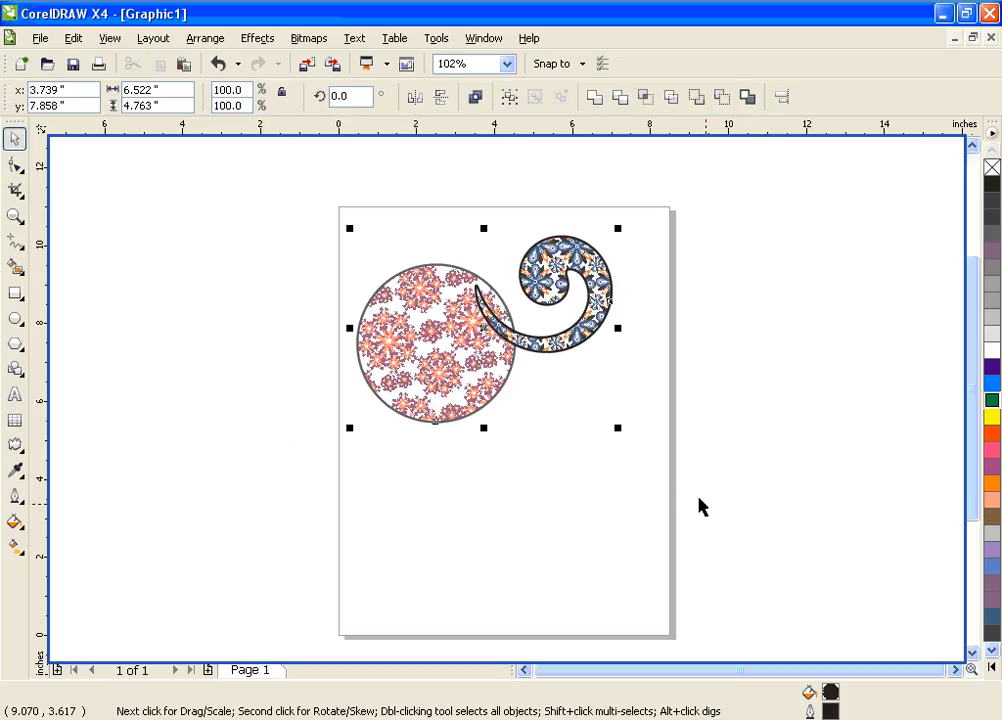